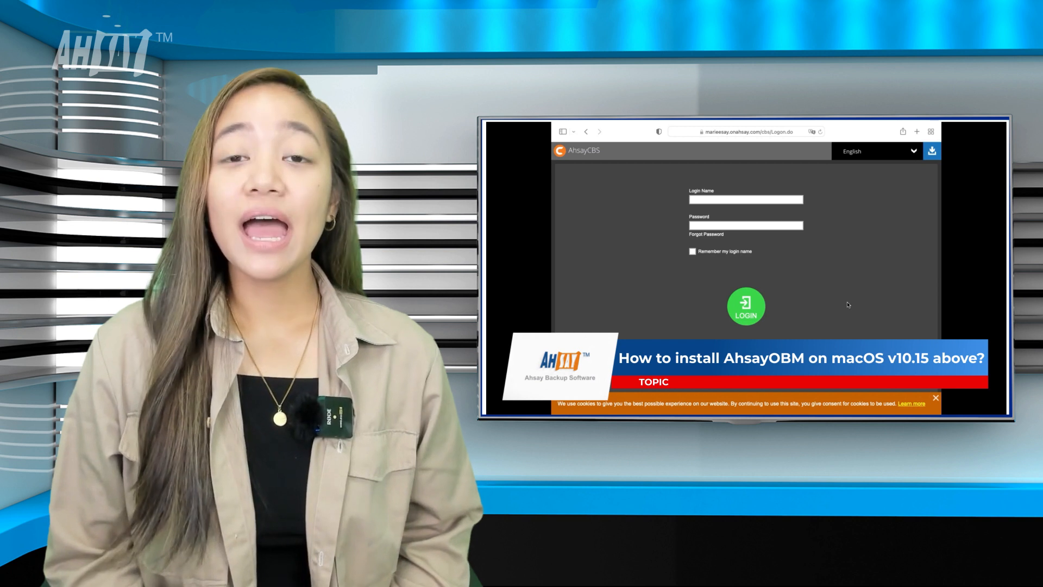
{"action": "left_click", "coordinate": [933, 150]}
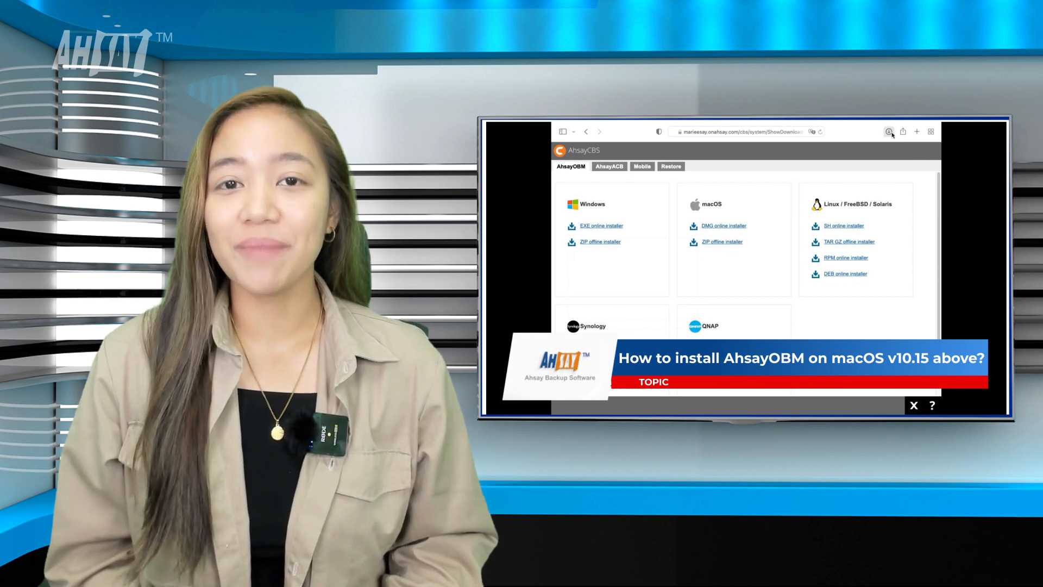
{"action": "left_click", "coordinate": [889, 131]}
{"action": "double_click", "coordinate": [861, 170]}
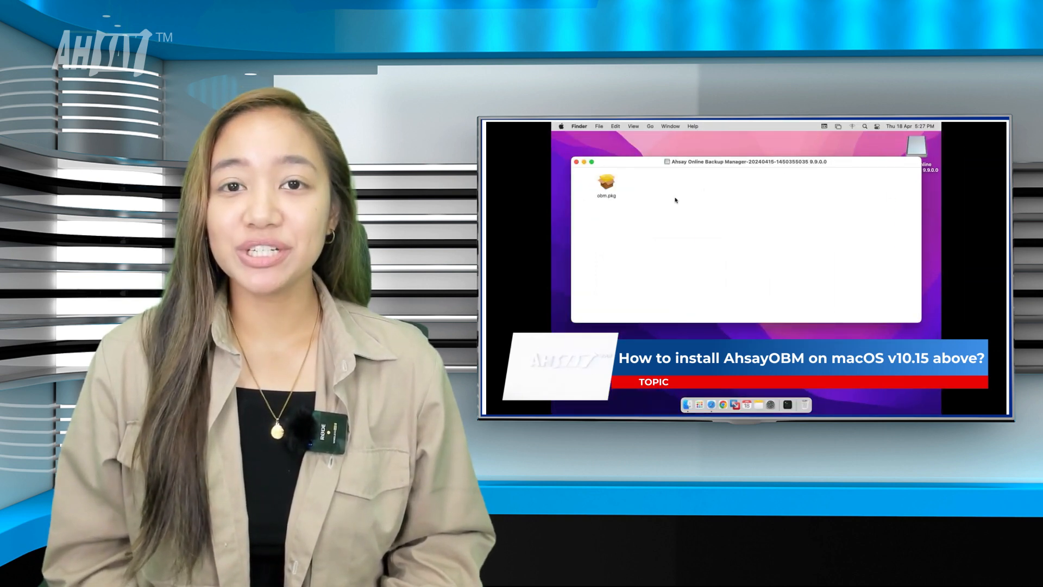
{"action": "double_click", "coordinate": [607, 183]}
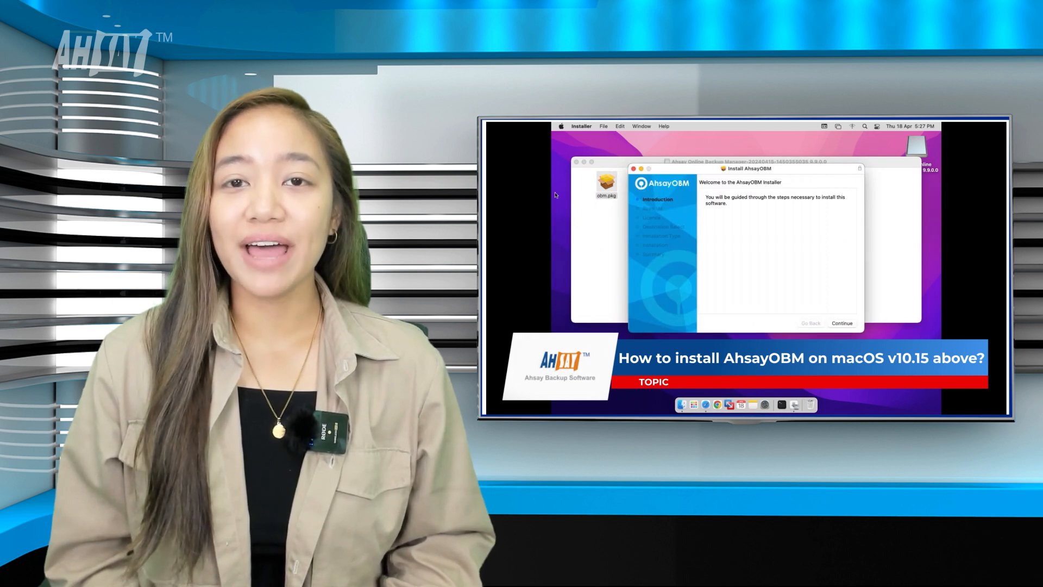
{"action": "left_click", "coordinate": [842, 323]}
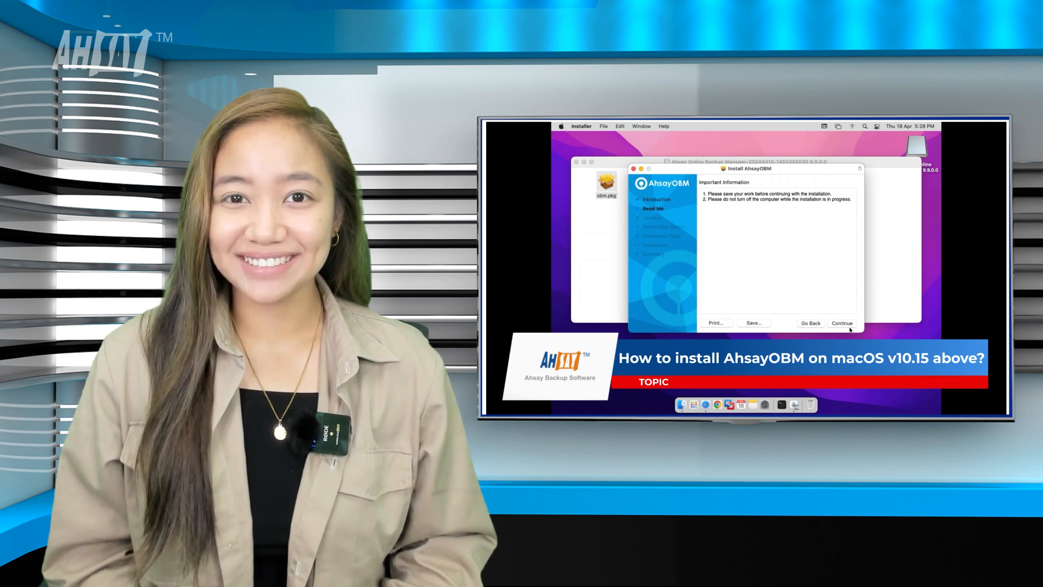
{"action": "left_click", "coordinate": [849, 326]}
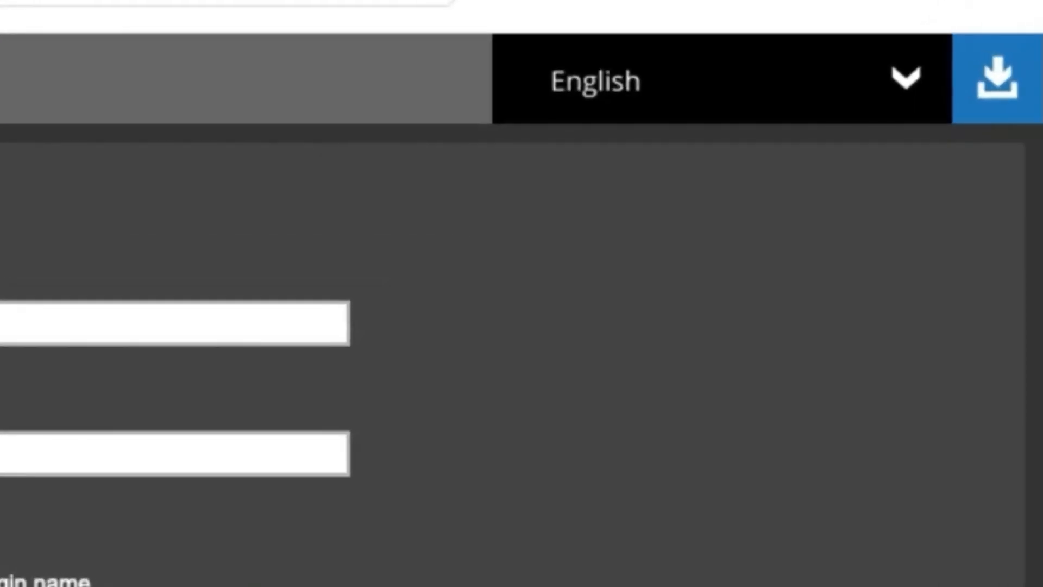
Download the AhsayOBM DMG online installer for macOS from the backup server's download page and open the downloaded disk image
{"action": "left_click", "coordinate": [996, 82]}
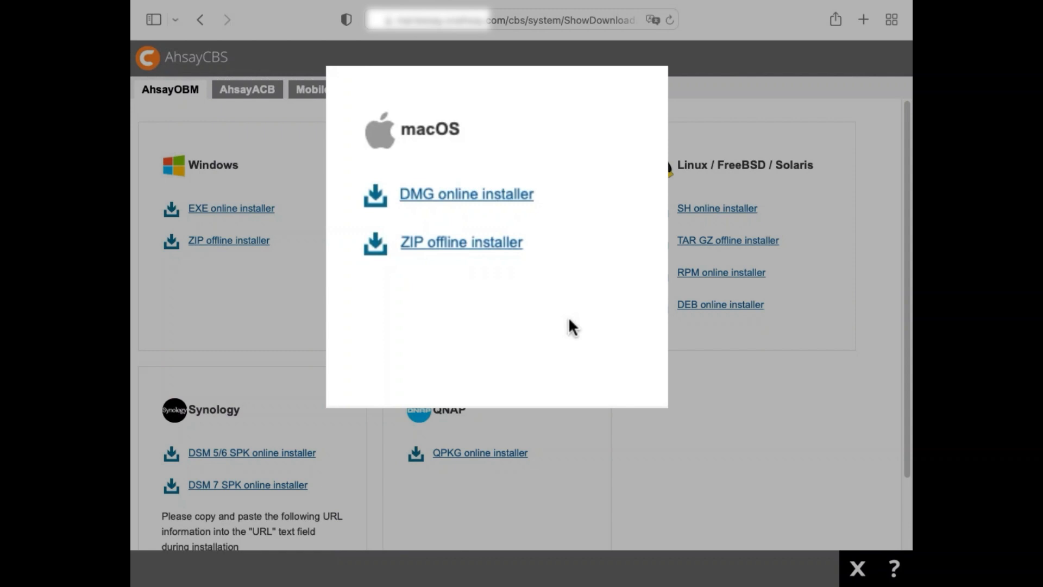
{"action": "left_click", "coordinate": [508, 210]}
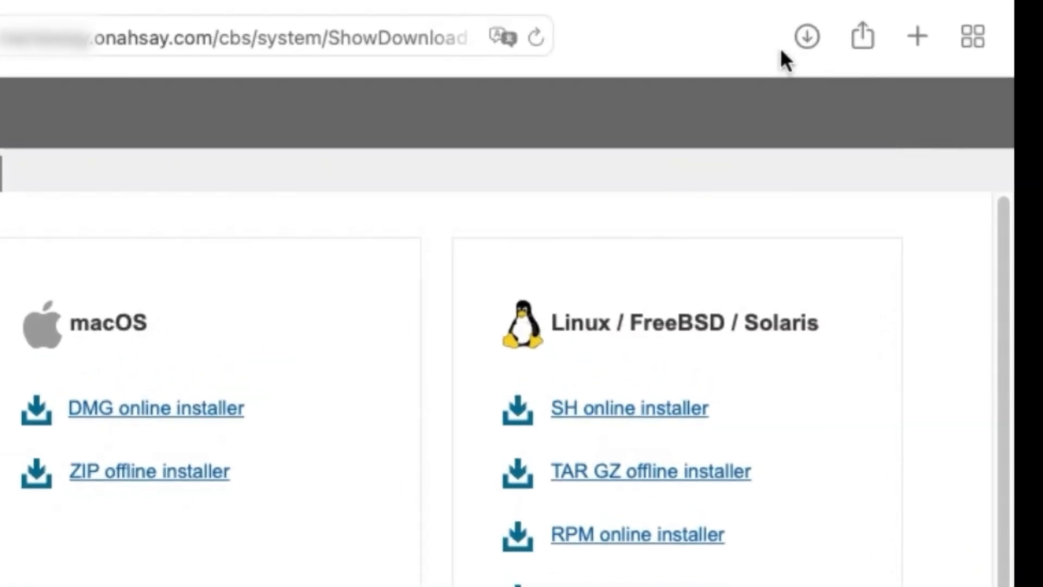
{"action": "left_click", "coordinate": [813, 22]}
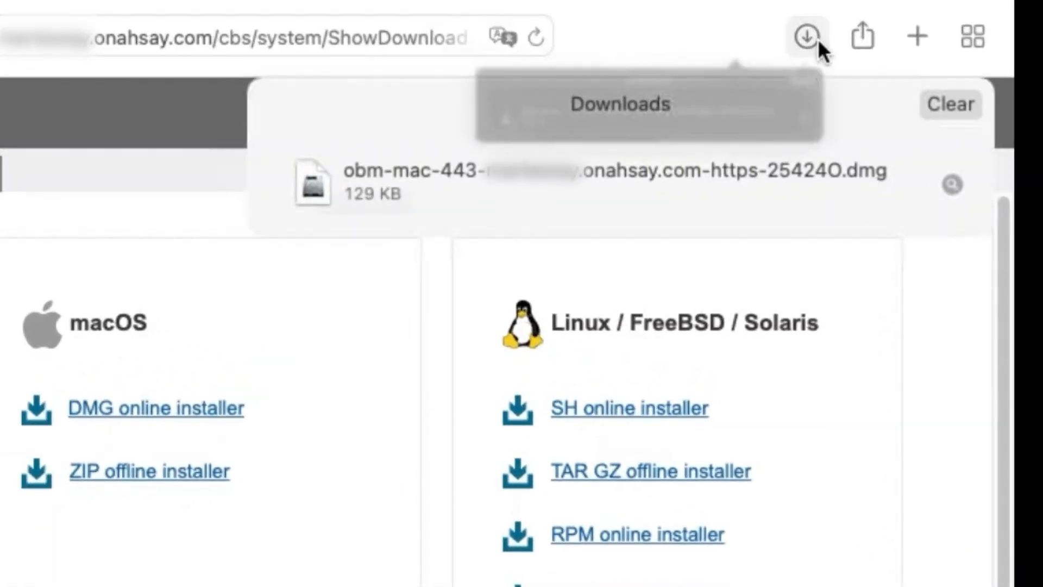
{"action": "double_click", "coordinate": [694, 196]}
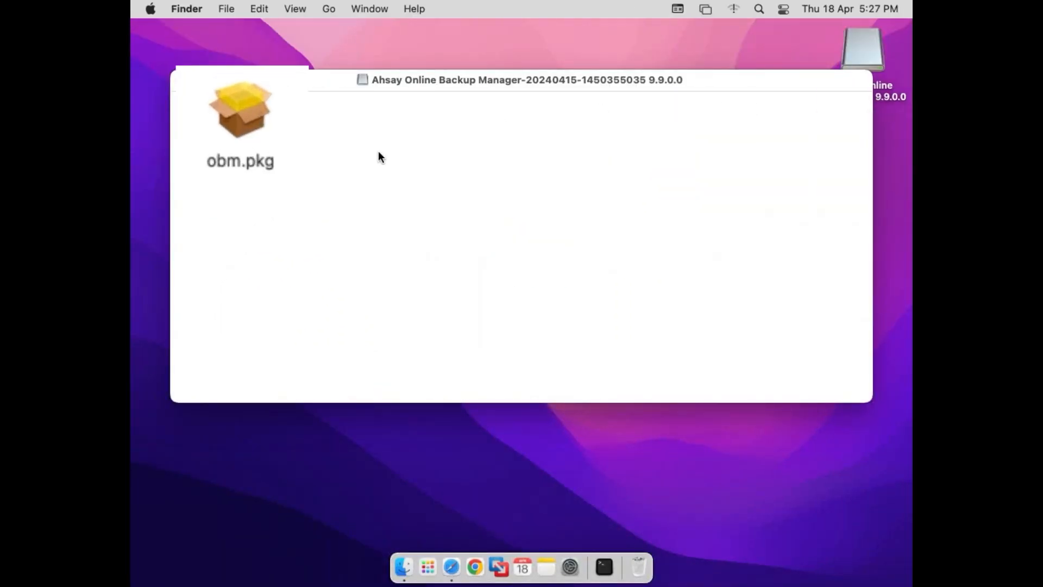
Launch the obm.pkg installer, proceed through the introduction and Read Me pages, and agree to the software licence terms
{"action": "double_click", "coordinate": [232, 107]}
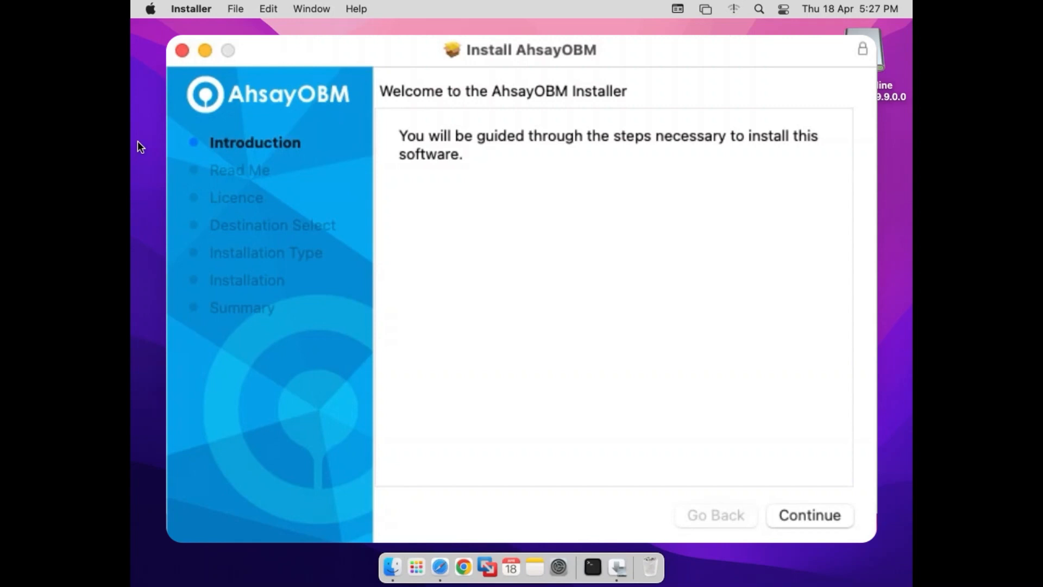
{"action": "left_click", "coordinate": [842, 521]}
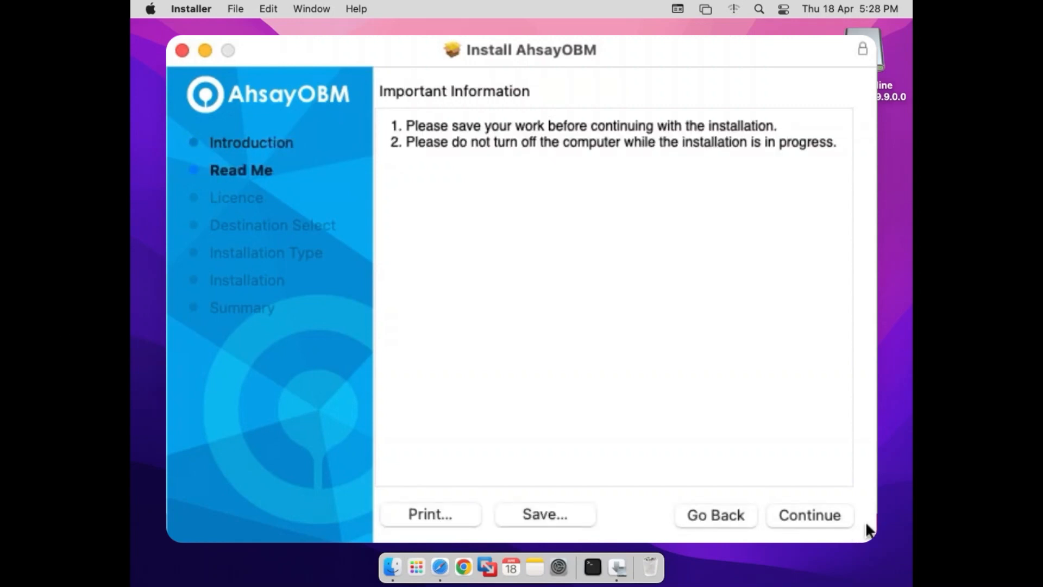
{"action": "left_click", "coordinate": [823, 514]}
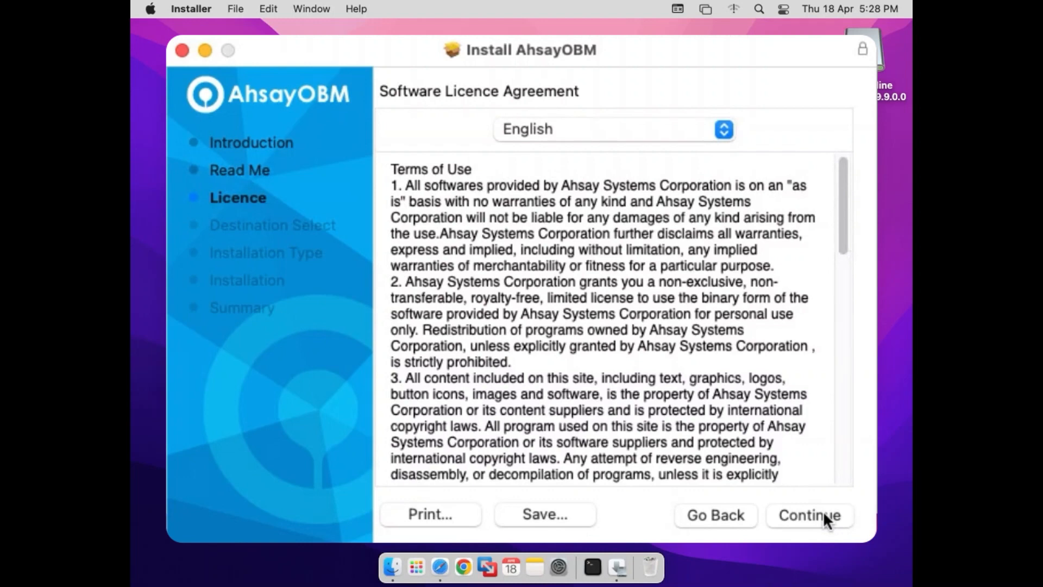
{"action": "left_click", "coordinate": [824, 514]}
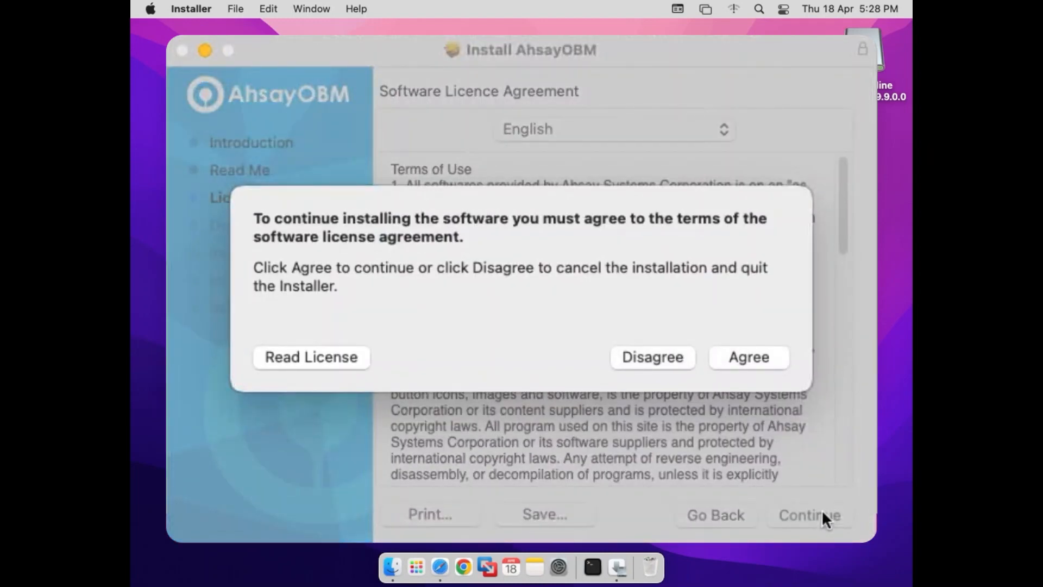
{"action": "left_click", "coordinate": [782, 354]}
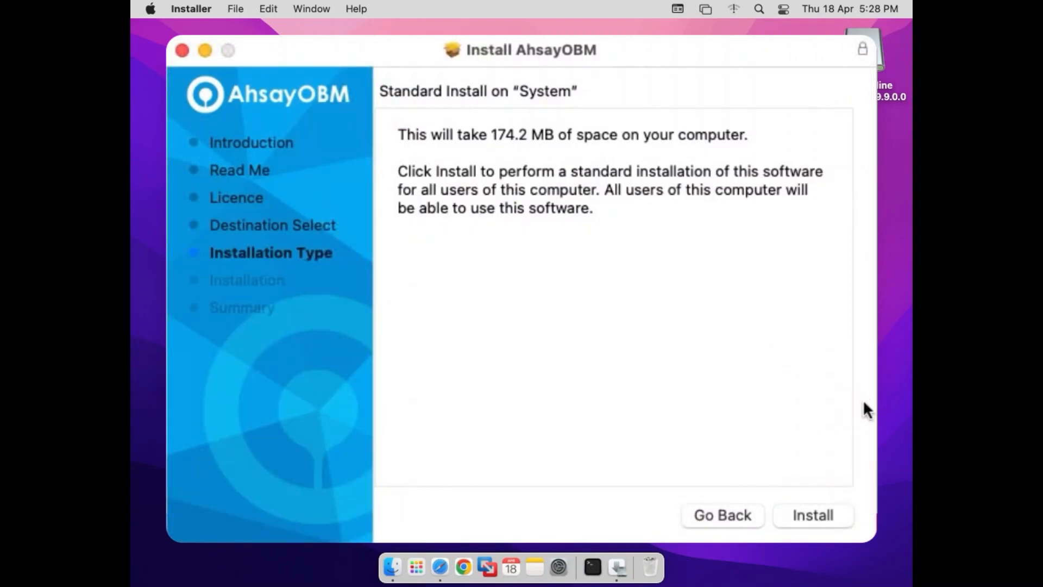
Start the standard installation on the System disk and authorise it with the administrator password
{"action": "left_click", "coordinate": [830, 519]}
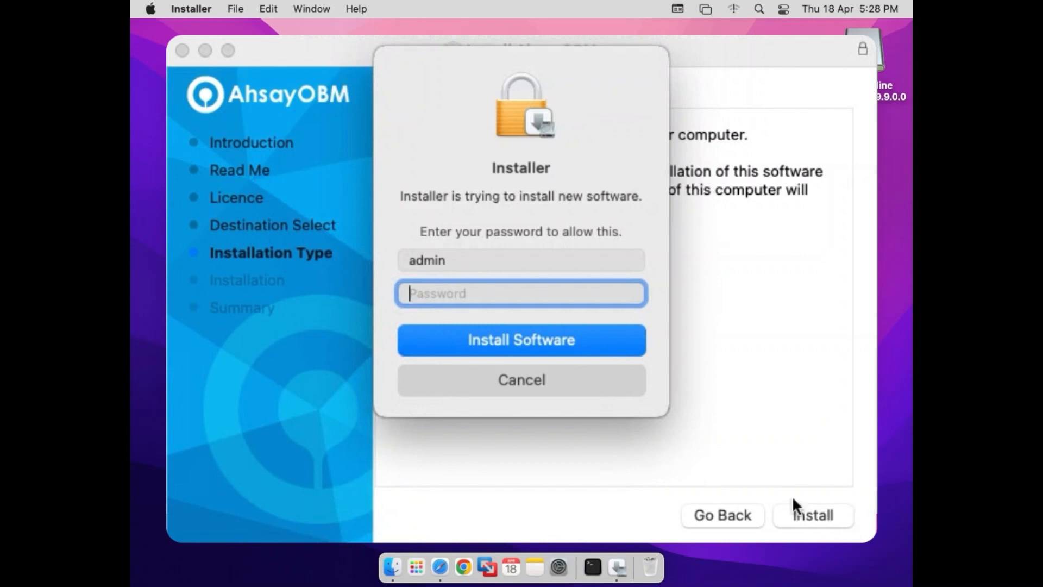
{"action": "type", "text": "••••••••"}
{"action": "key", "text": "Return"}
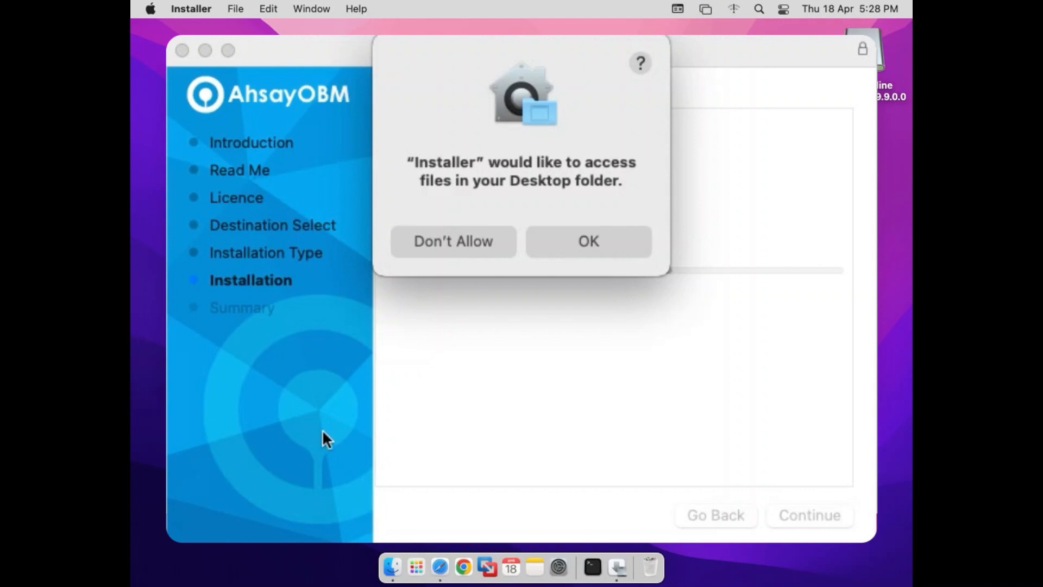
Allow the Installer to access files in the Desktop, Documents and Downloads folders
{"action": "left_click", "coordinate": [568, 244]}
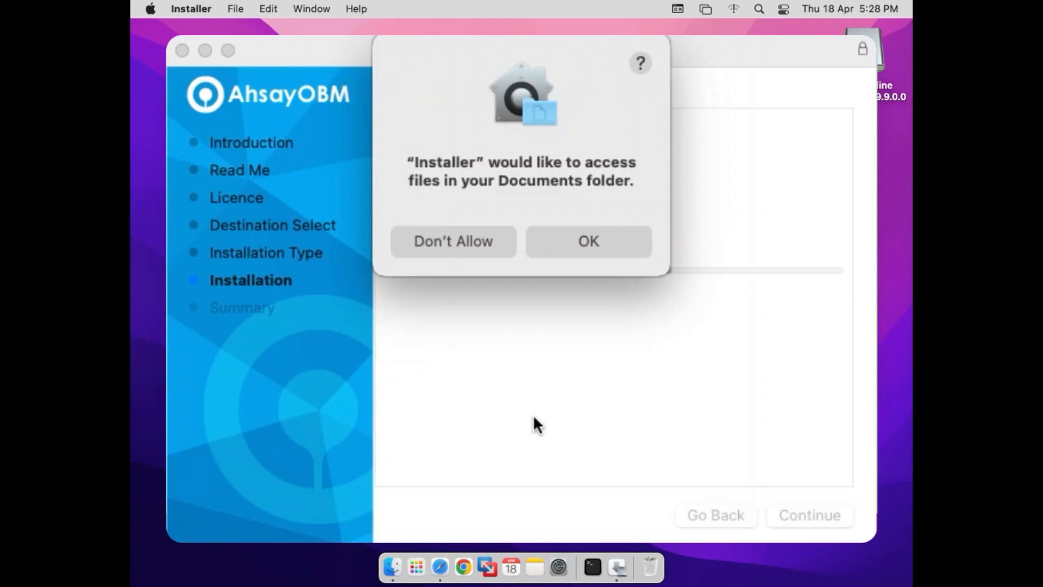
{"action": "left_click", "coordinate": [595, 247]}
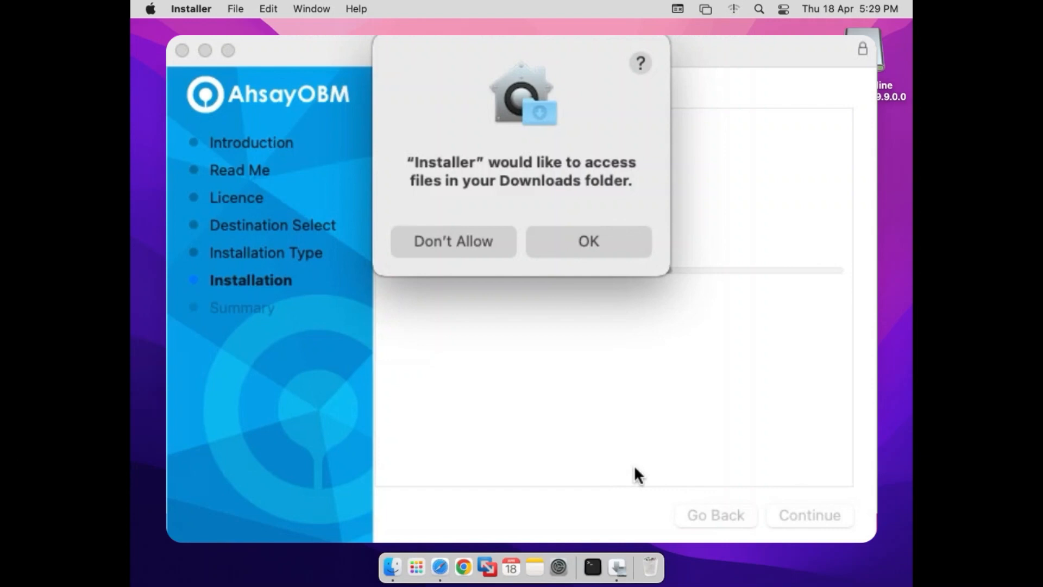
{"action": "left_click", "coordinate": [590, 244]}
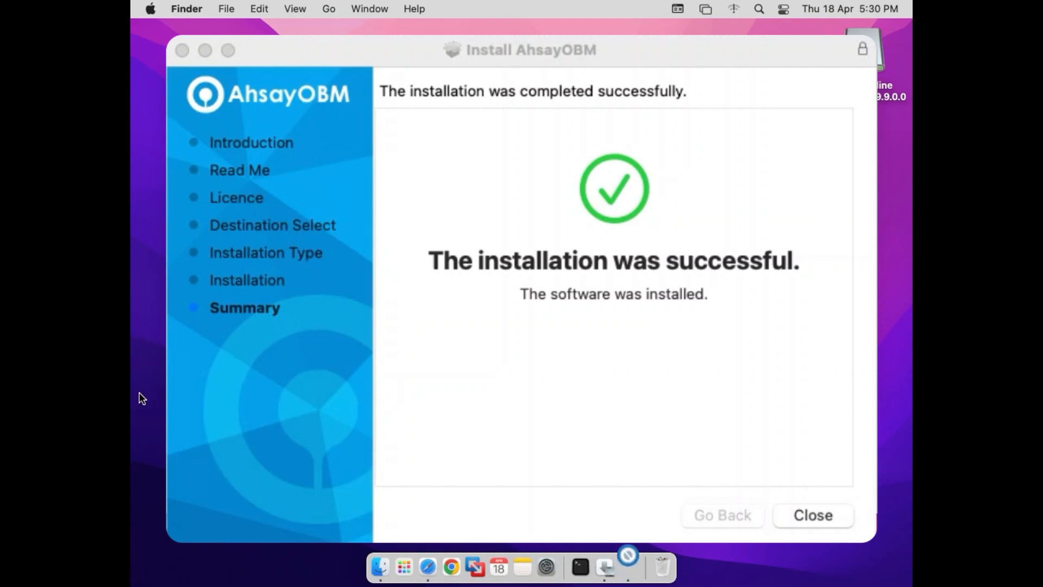
Close the completed AhsayOBM installer and move it to the Bin
{"action": "left_click", "coordinate": [840, 515]}
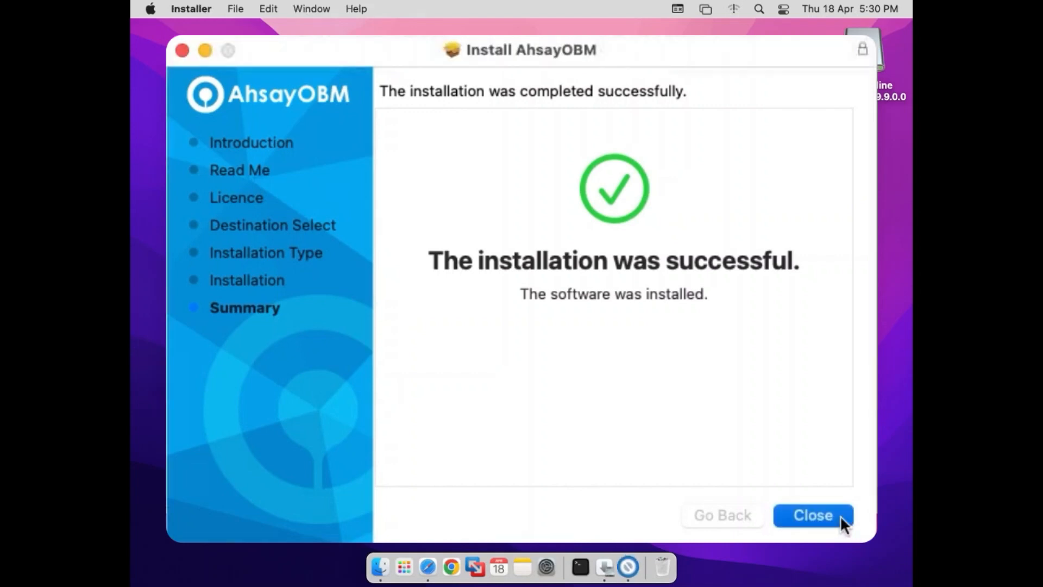
{"action": "left_click", "coordinate": [840, 515]}
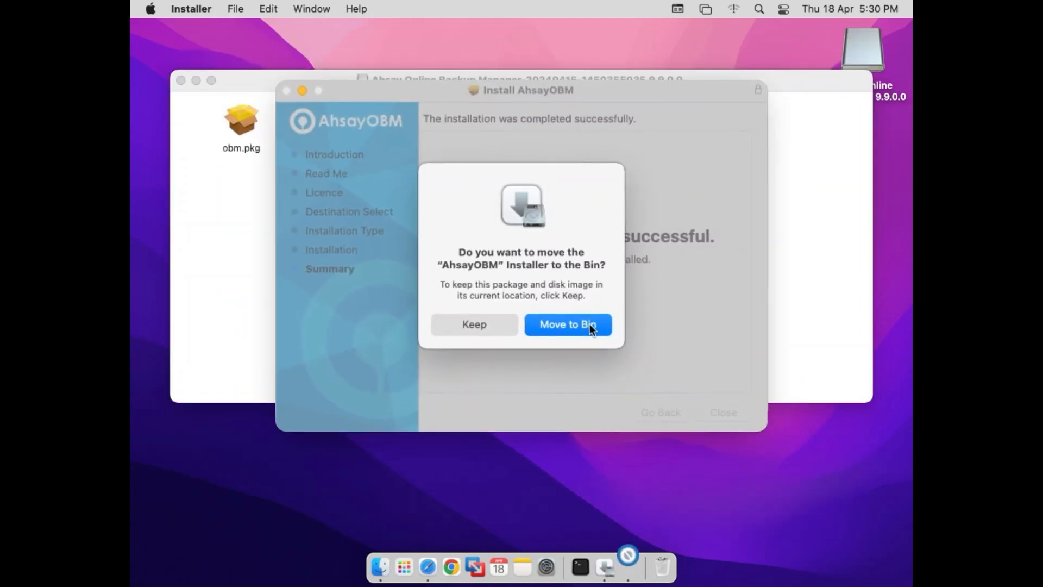
{"action": "left_click", "coordinate": [614, 388]}
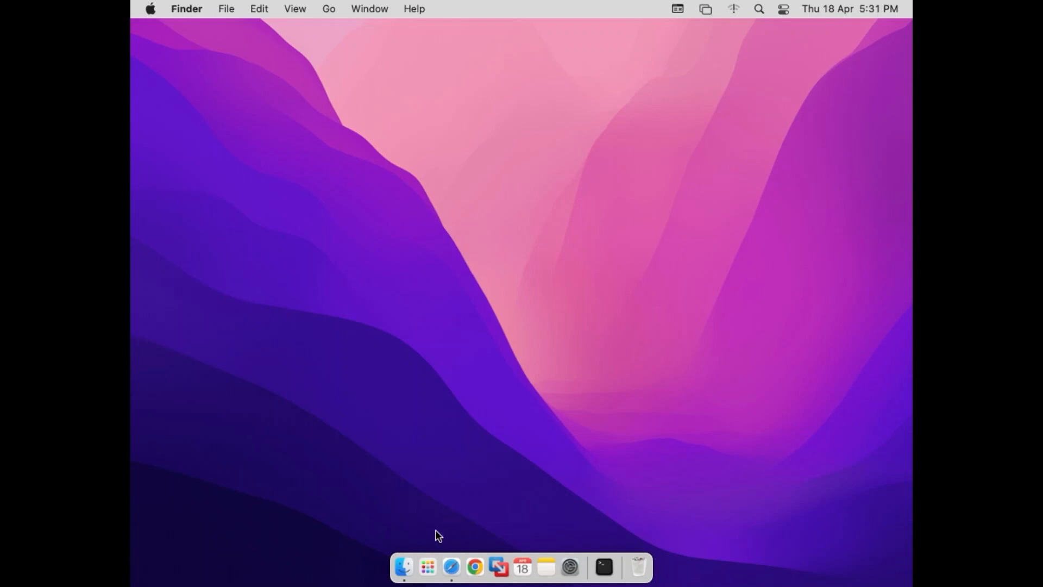
Locate AhsayOBM in Launchpad and in Finder's Applications folder, and launch it
{"action": "left_click", "coordinate": [428, 569]}
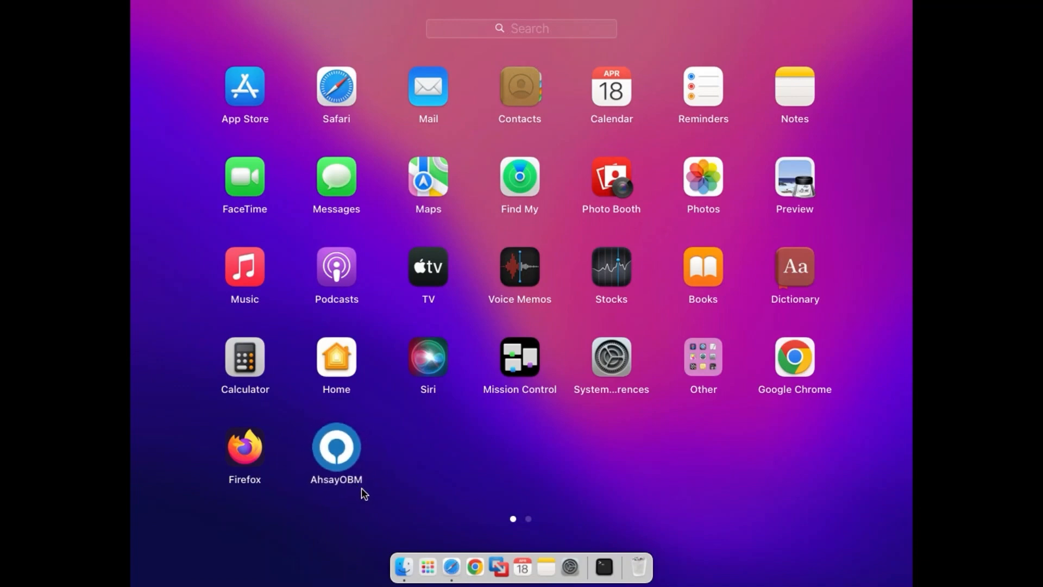
{"action": "left_click", "coordinate": [404, 568]}
{"action": "left_click", "coordinate": [253, 131]}
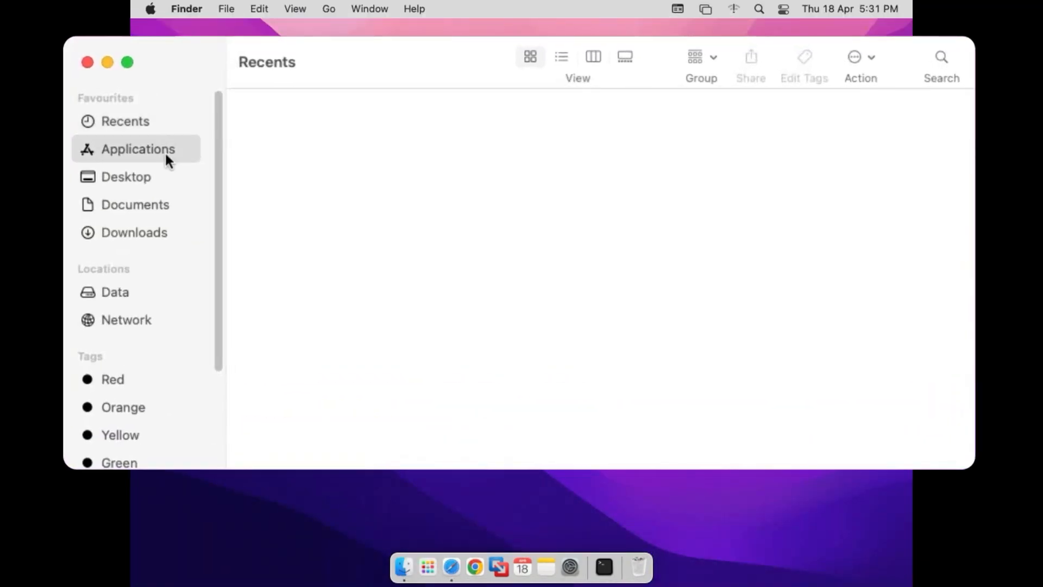
{"action": "left_click", "coordinate": [414, 132]}
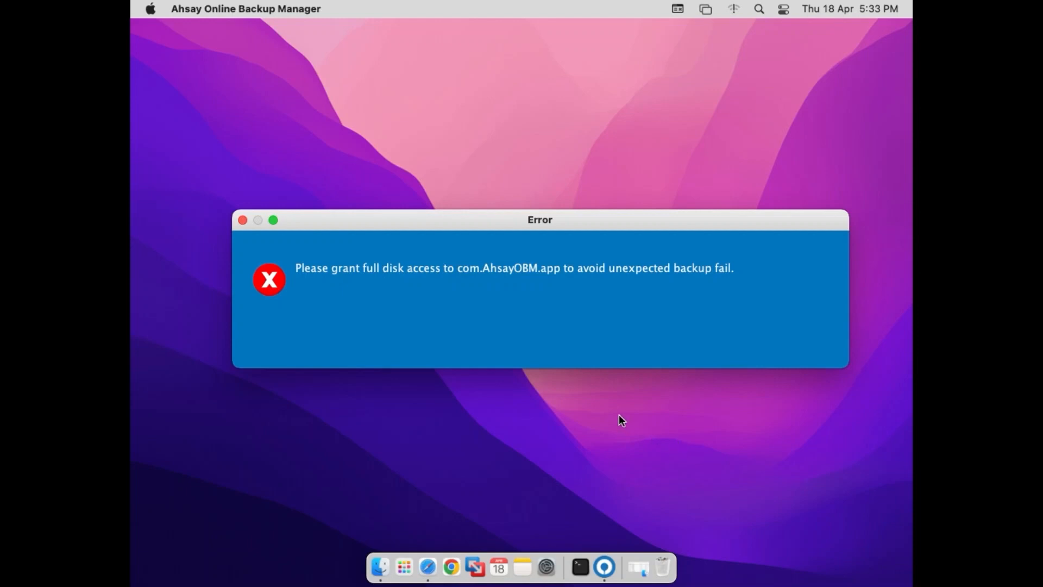
Dismiss the disk access error, open the Security & Privacy preferences from the Full Disk Access instructions, and unlock them with the administrator password
{"action": "left_click", "coordinate": [243, 220]}
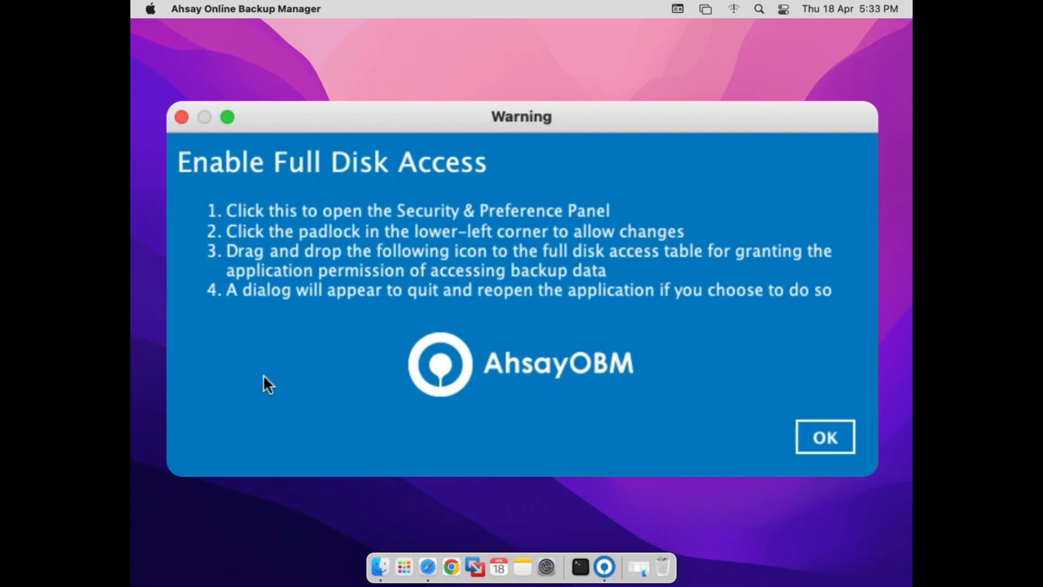
{"action": "left_click", "coordinate": [354, 216]}
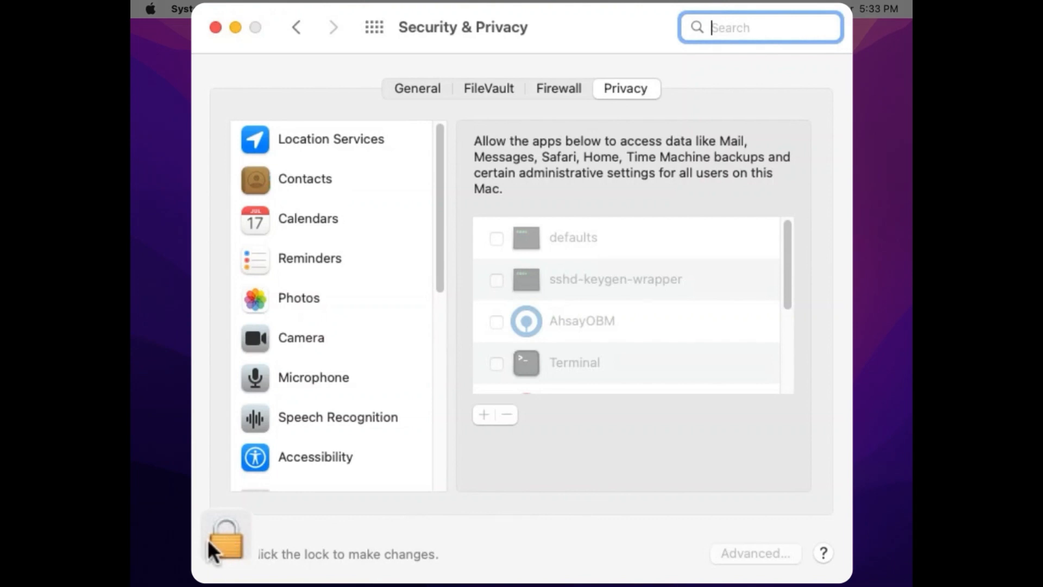
{"action": "left_click", "coordinate": [227, 550]}
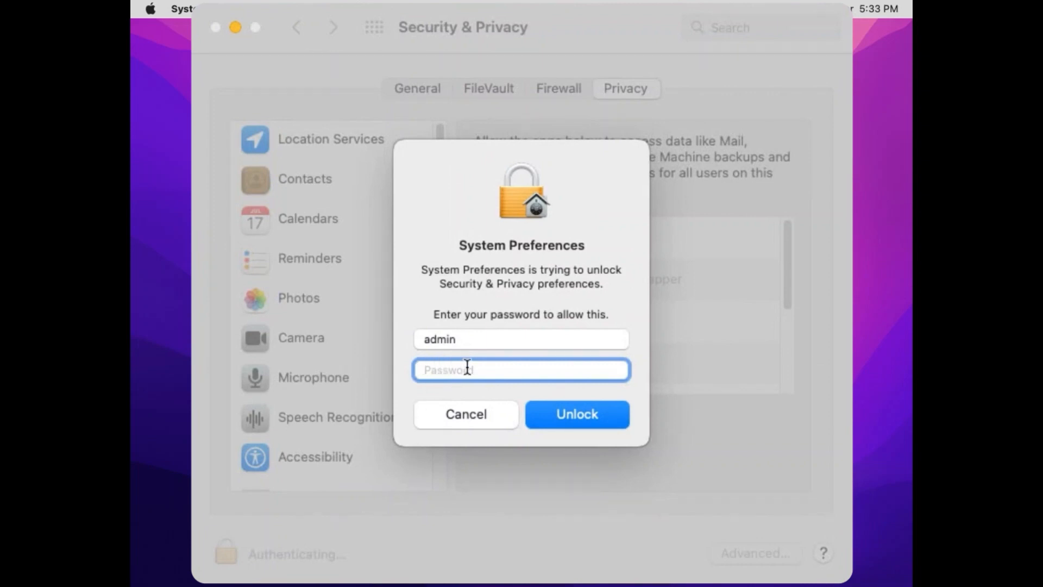
{"action": "type", "text": "********"}
{"action": "key", "text": "Return"}
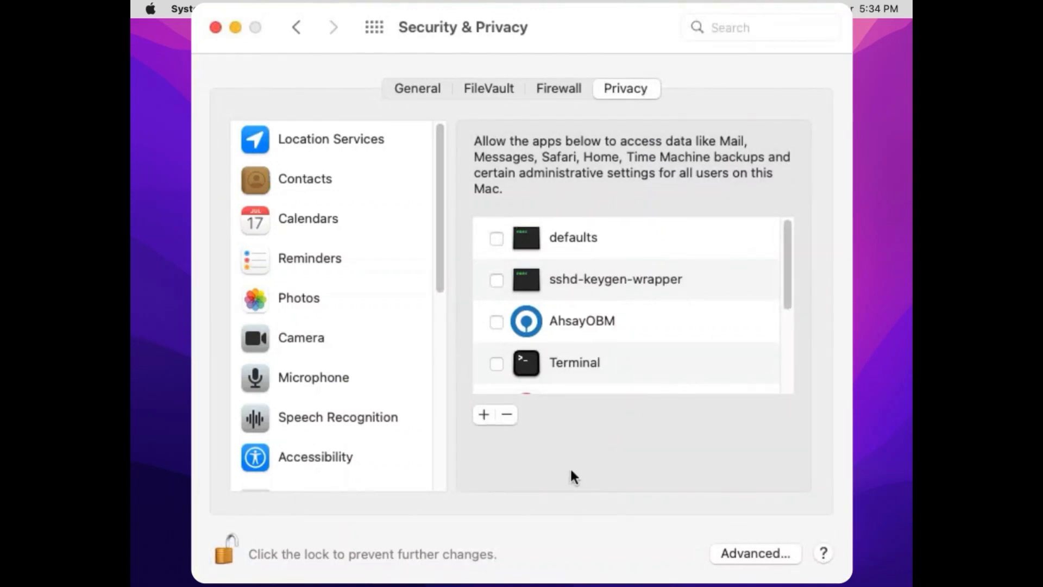
Grant full disk access to AhsayOBM, quit and reopen the application, and lock the privacy settings again
{"action": "left_click", "coordinate": [495, 321]}
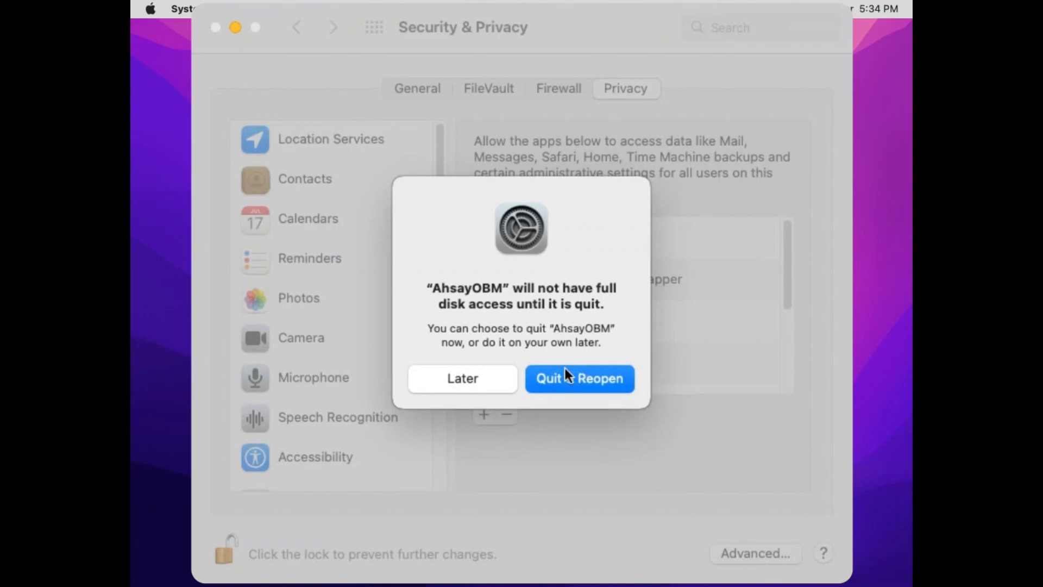
{"action": "left_click", "coordinate": [578, 376]}
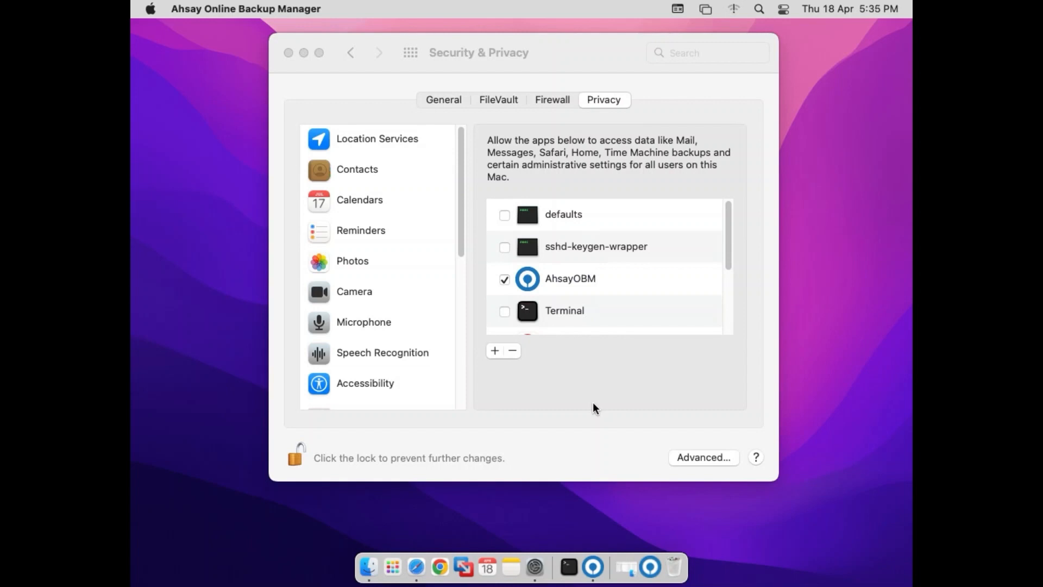
{"action": "left_click", "coordinate": [290, 456]}
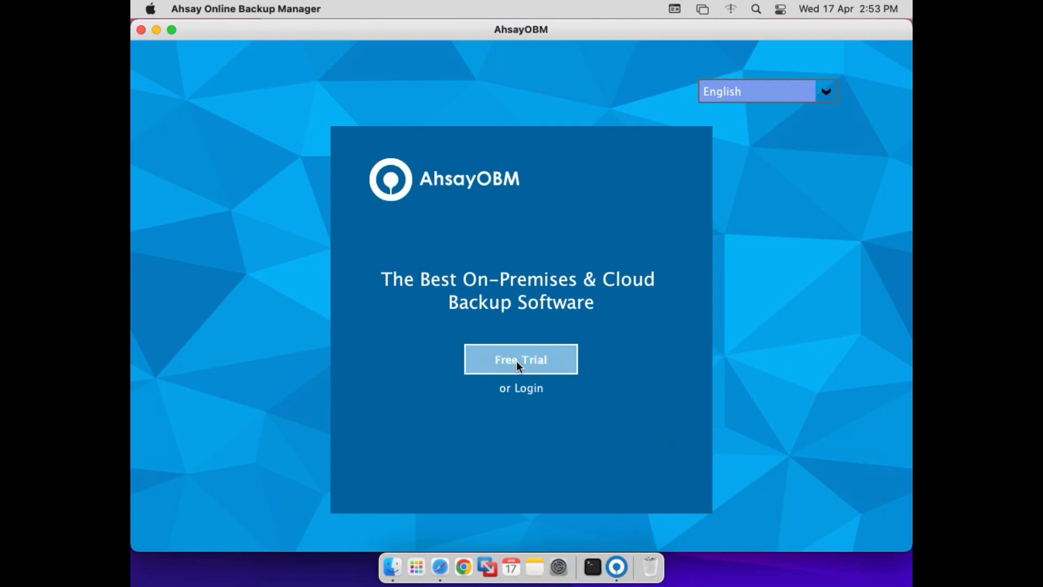
Log in to AhsayOBM with an existing account by entering its login name and password
{"action": "left_click", "coordinate": [527, 388]}
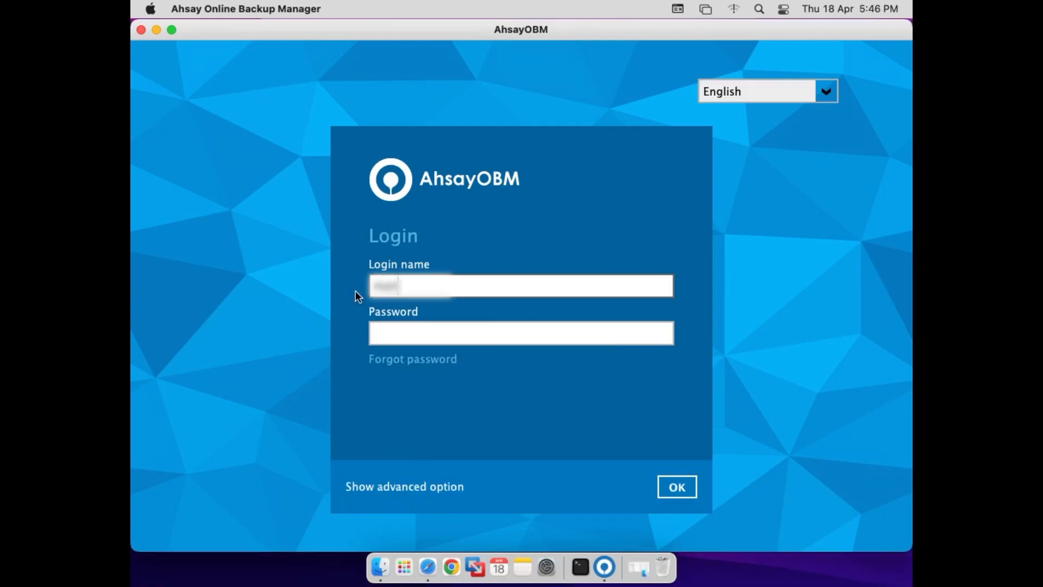
{"action": "type", "text": "@gmail.com-test"}
{"action": "key", "text": "Tab"}
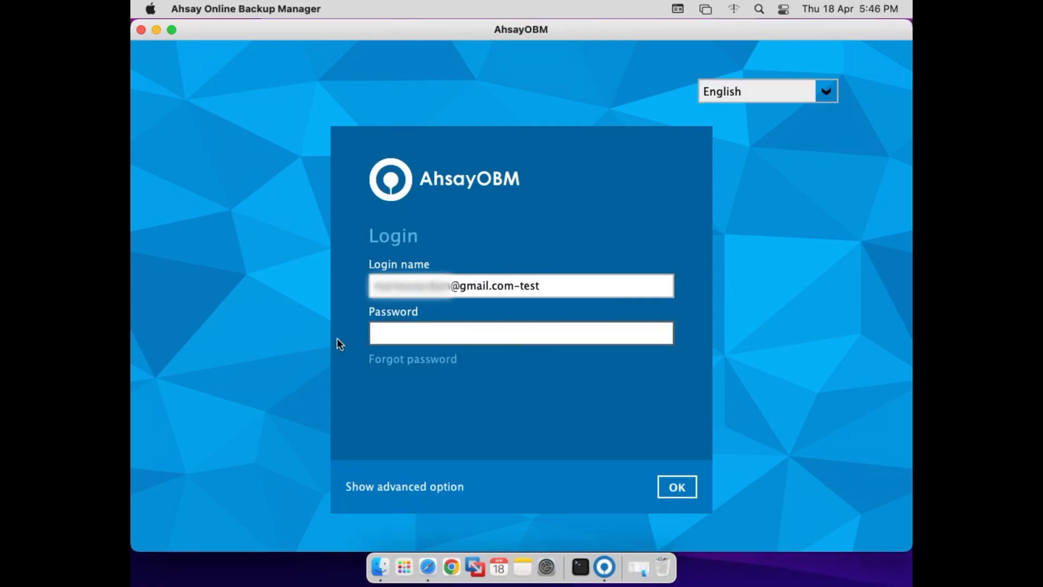
{"action": "type", "text": "********"}
{"action": "left_click", "coordinate": [680, 493]}
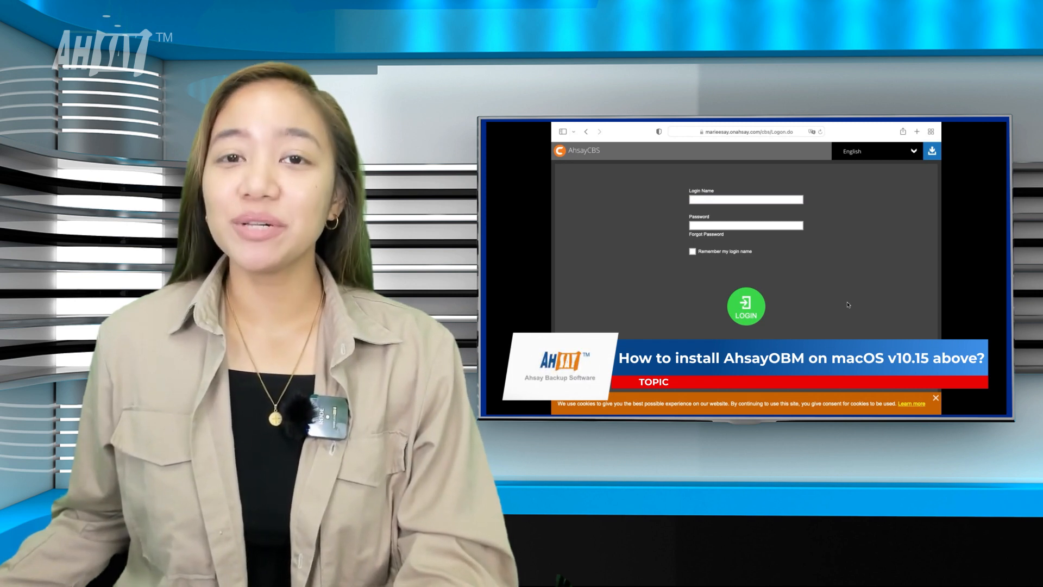
{"action": "left_click", "coordinate": [932, 151]}
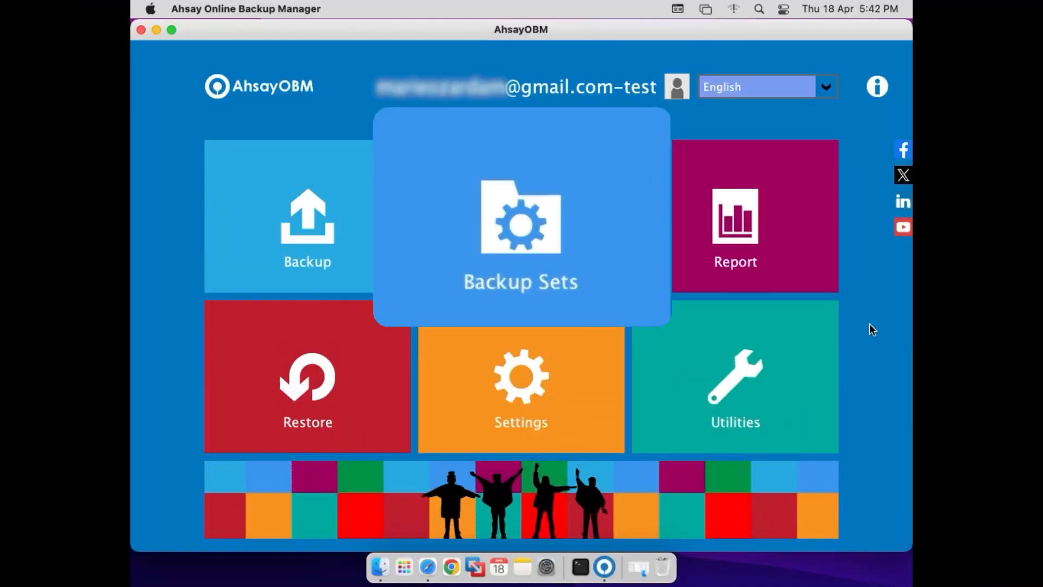
Create a File Backup set named default-backup-set-name-1 with Documents as the source and a daily schedule at 20:00
{"action": "left_click", "coordinate": [600, 269]}
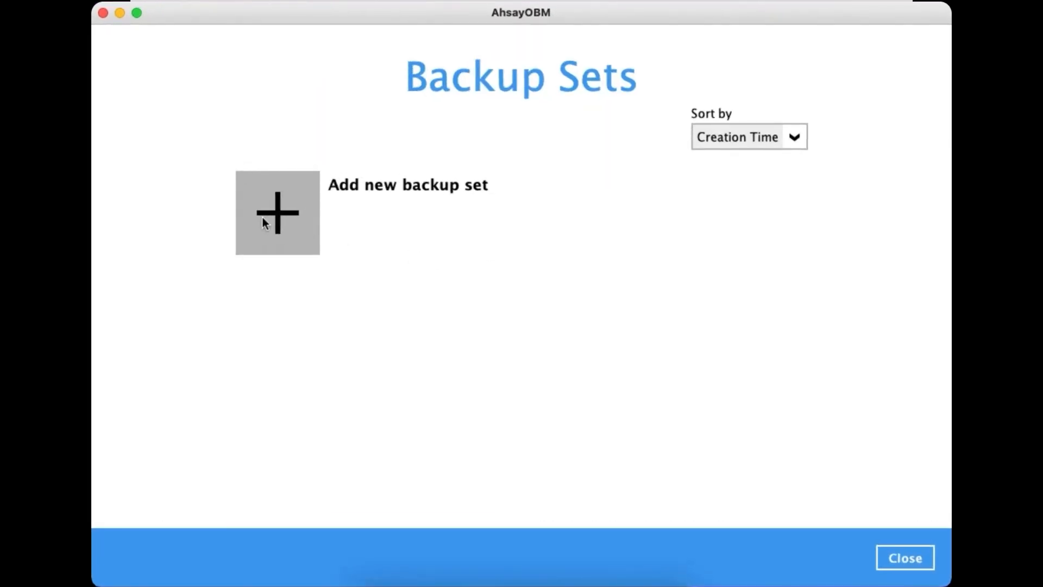
{"action": "left_click", "coordinate": [263, 218]}
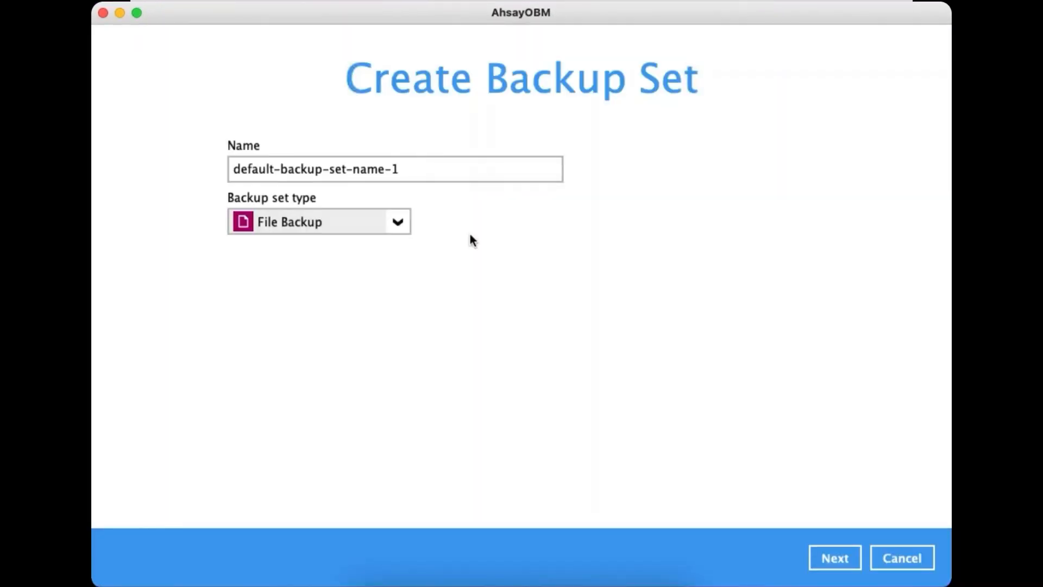
{"action": "left_click", "coordinate": [837, 557]}
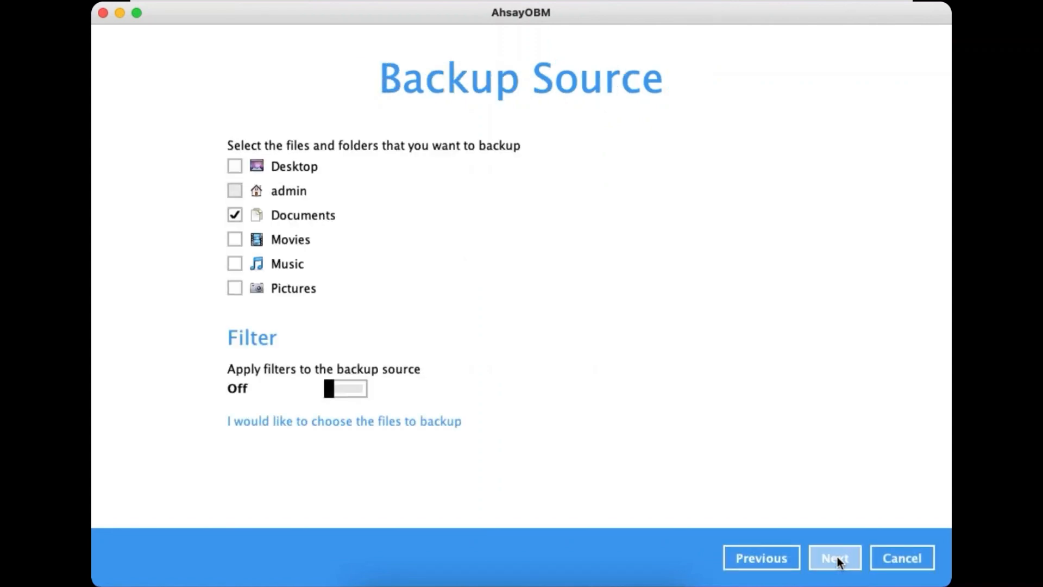
{"action": "left_click", "coordinate": [835, 557]}
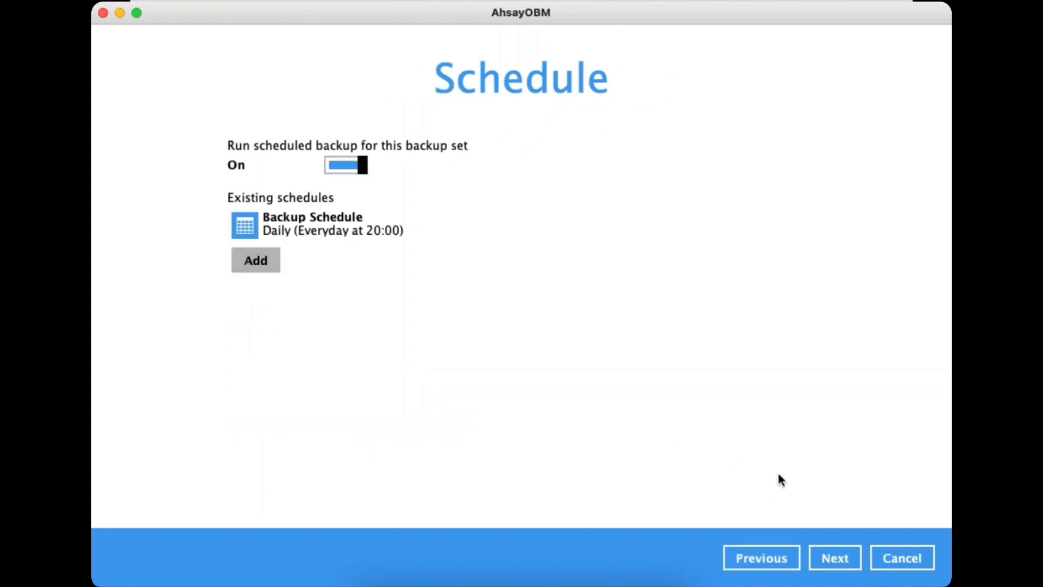
{"action": "left_click", "coordinate": [834, 559]}
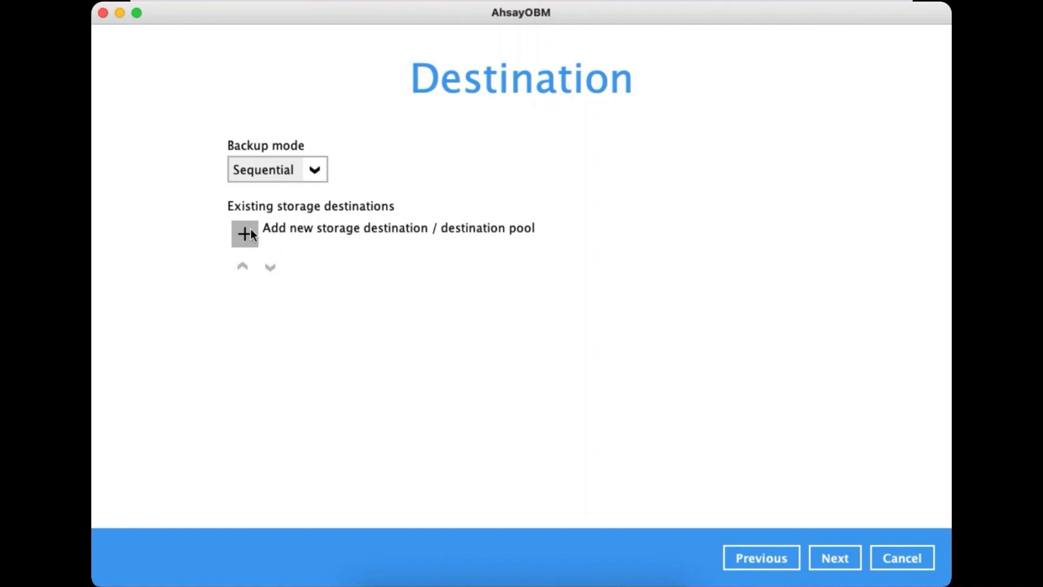
Add Ahsay Drive (Singapore/Singapore) as the backup set's storage destination, keeping the Sequential backup mode
{"action": "left_click", "coordinate": [239, 233]}
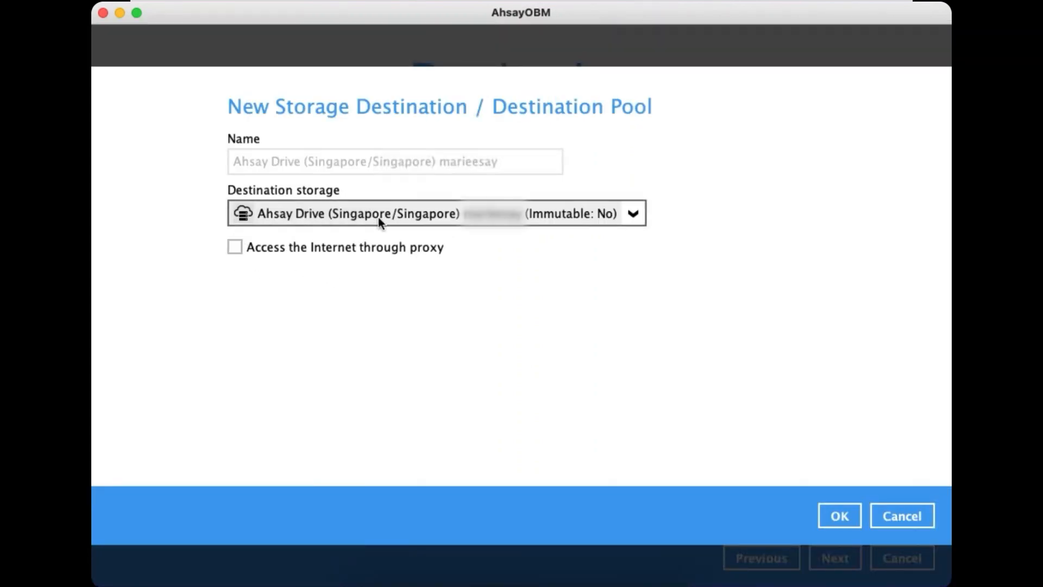
{"action": "left_click", "coordinate": [836, 515]}
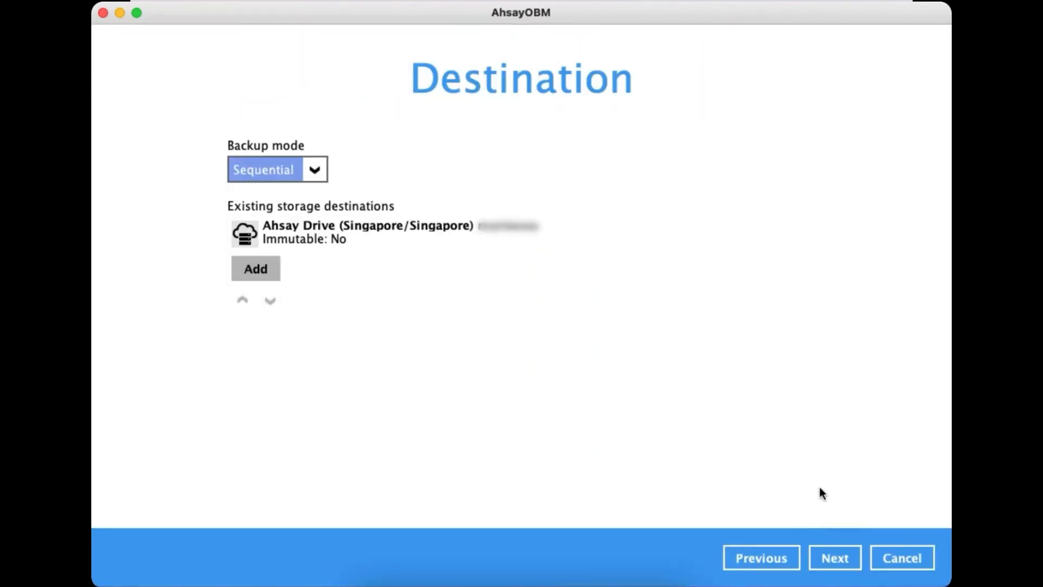
{"action": "left_click", "coordinate": [845, 552]}
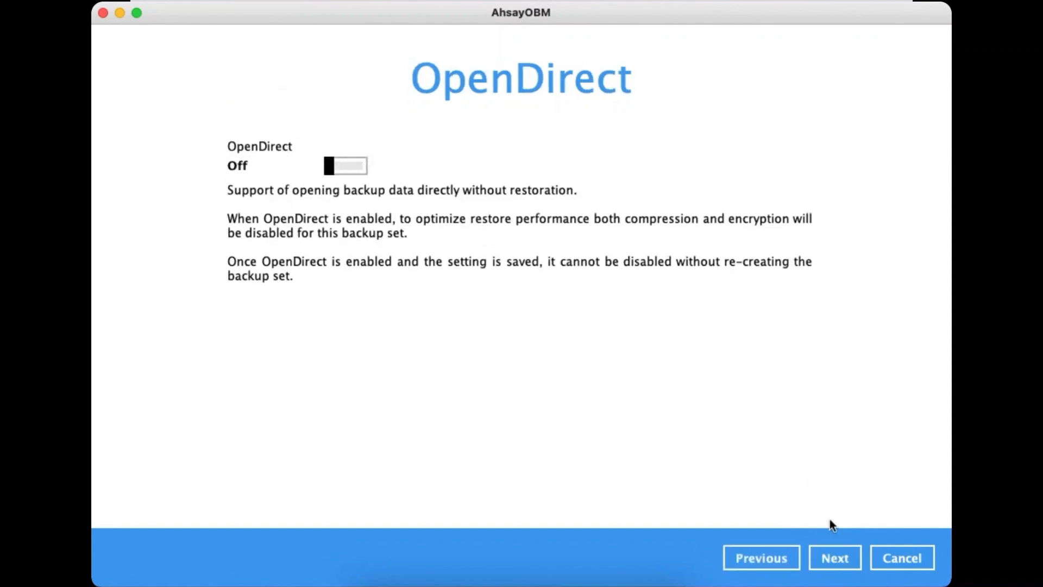
Finish the backup set with OpenDirect off and Default encryption, copy and confirm its encryption key, and run the backup immediately
{"action": "left_click", "coordinate": [836, 561]}
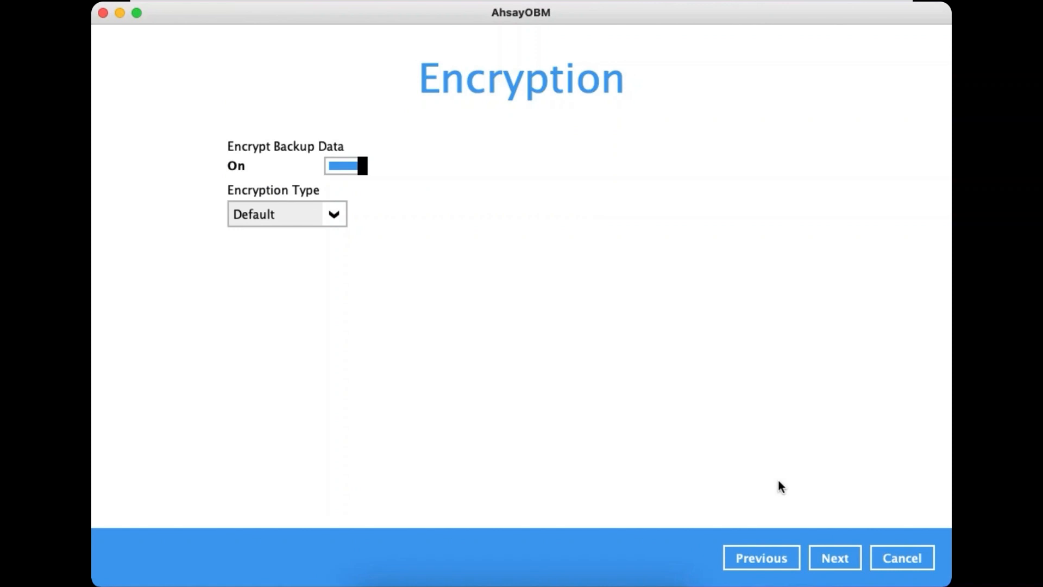
{"action": "left_click", "coordinate": [835, 552]}
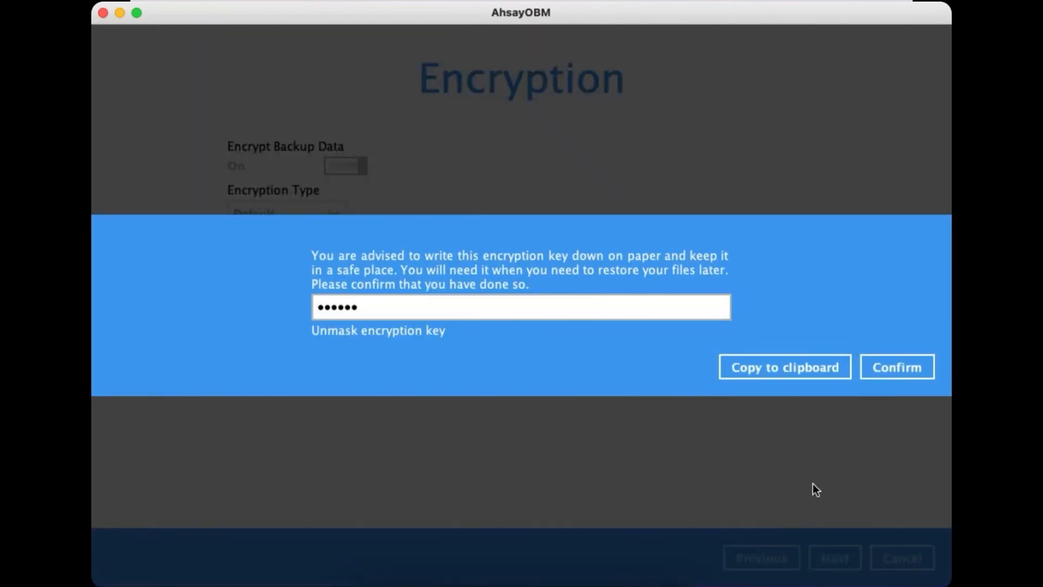
{"action": "left_click", "coordinate": [797, 364]}
{"action": "left_click", "coordinate": [894, 371]}
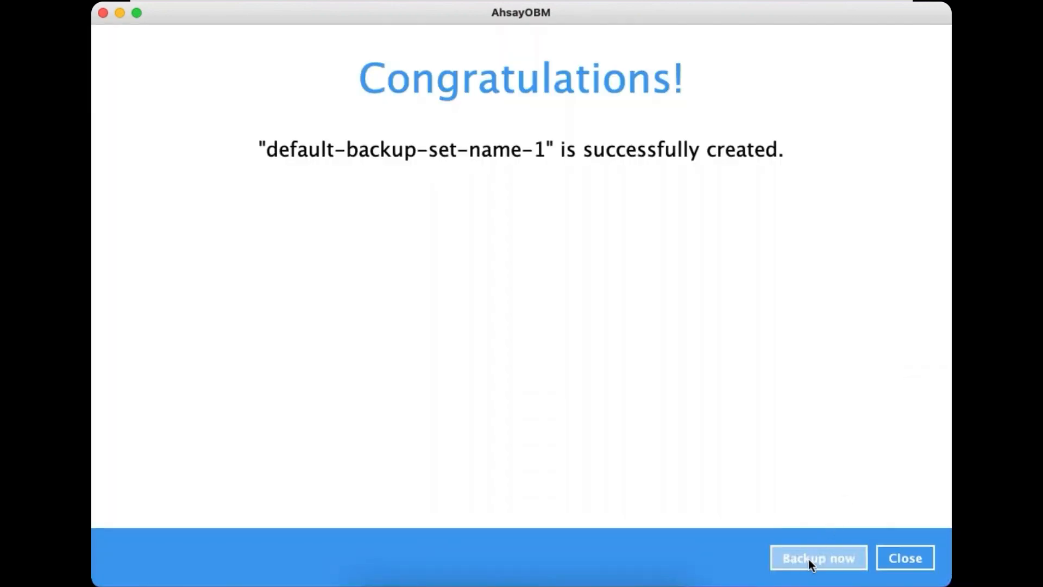
{"action": "left_click", "coordinate": [808, 559]}
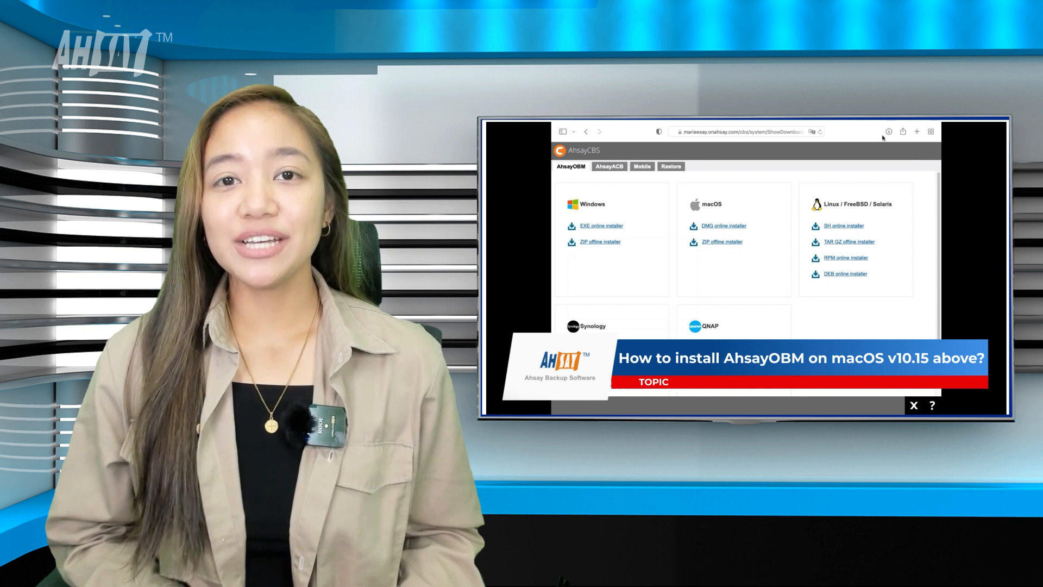
Open the downloaded AhsayOBM disk image, launch obm.pkg, and proceed through the installer introduction and read-me, agreeing to the software licence
{"action": "left_click", "coordinate": [886, 134]}
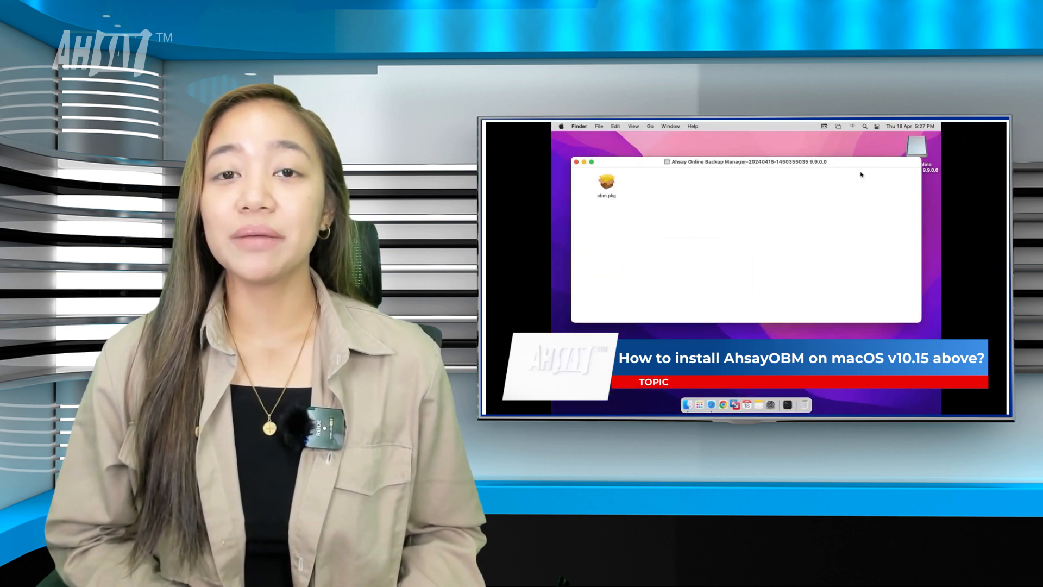
{"action": "double_click", "coordinate": [604, 183]}
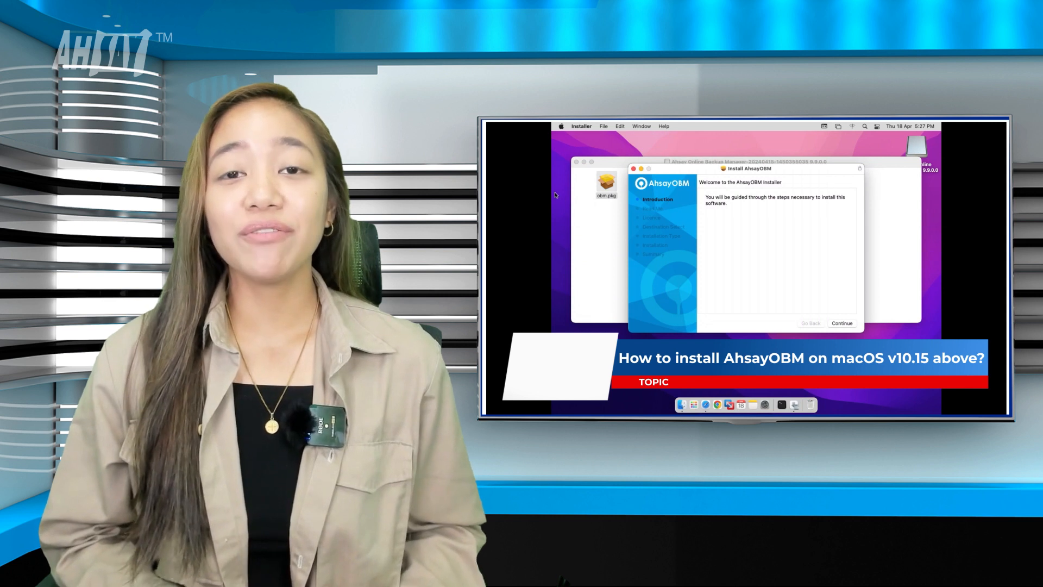
{"action": "left_click", "coordinate": [852, 324]}
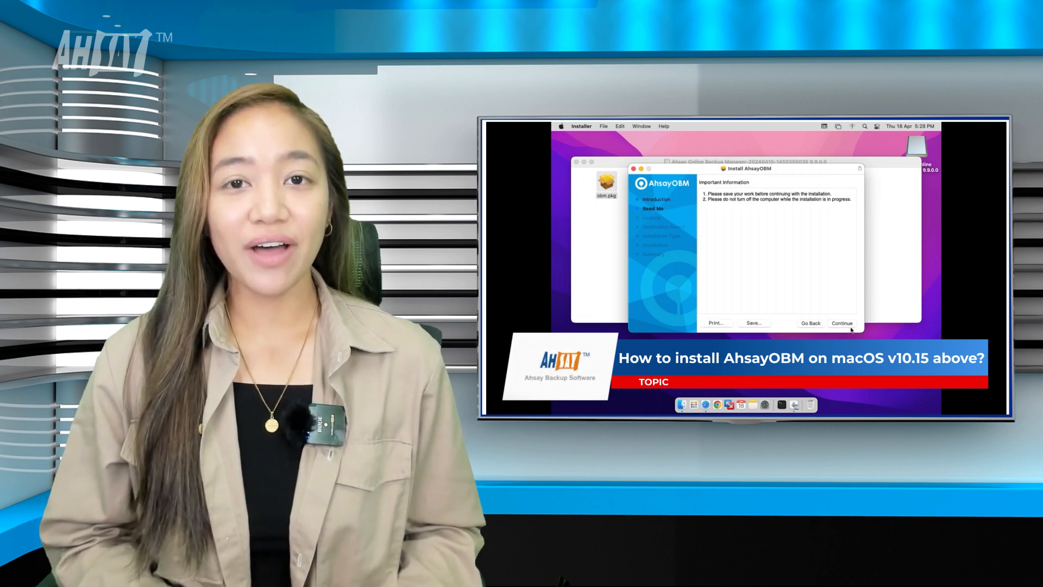
{"action": "left_click", "coordinate": [847, 324]}
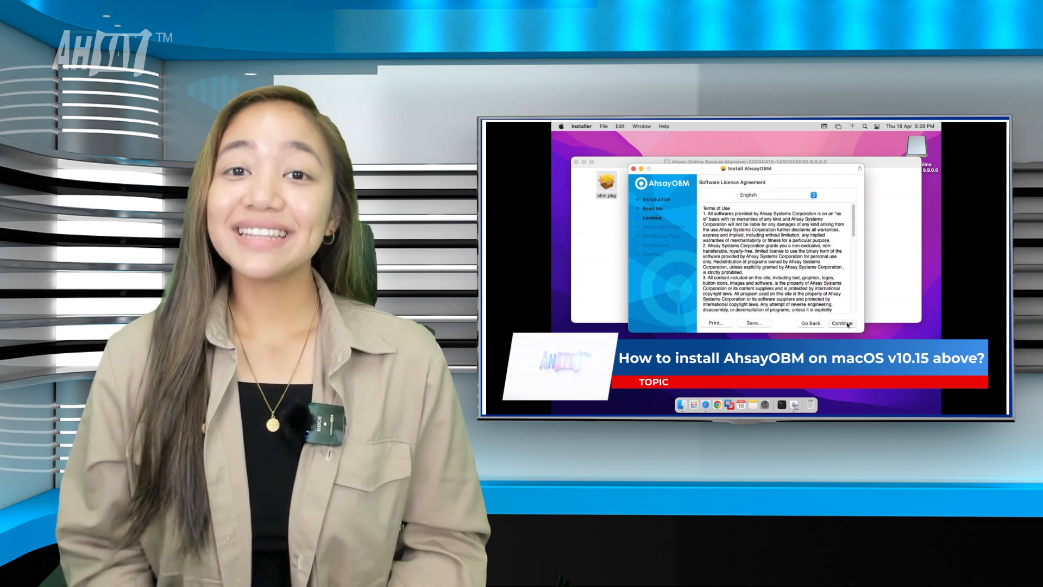
{"action": "left_click", "coordinate": [848, 324]}
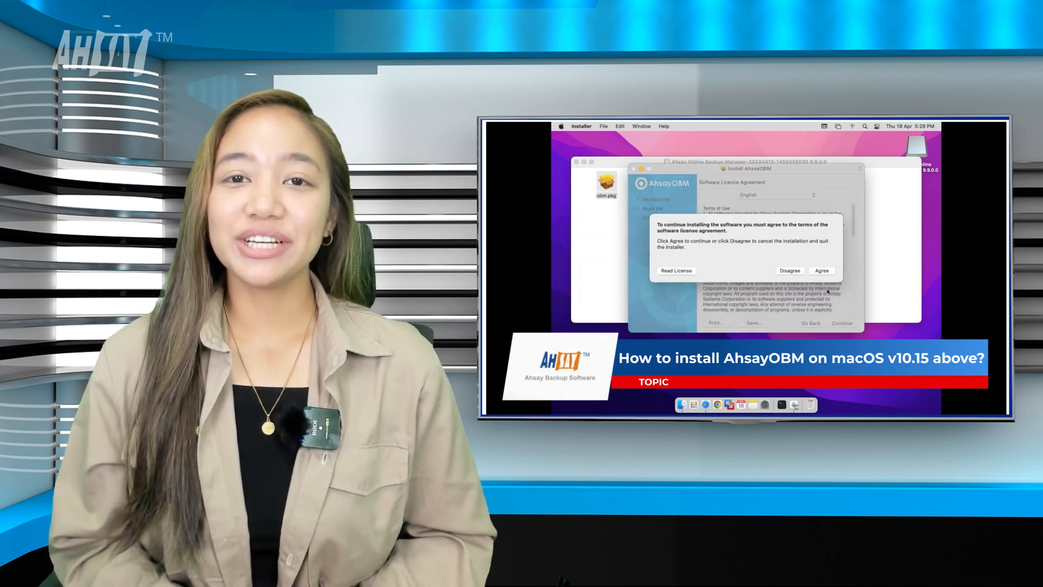
{"action": "left_click", "coordinate": [822, 270]}
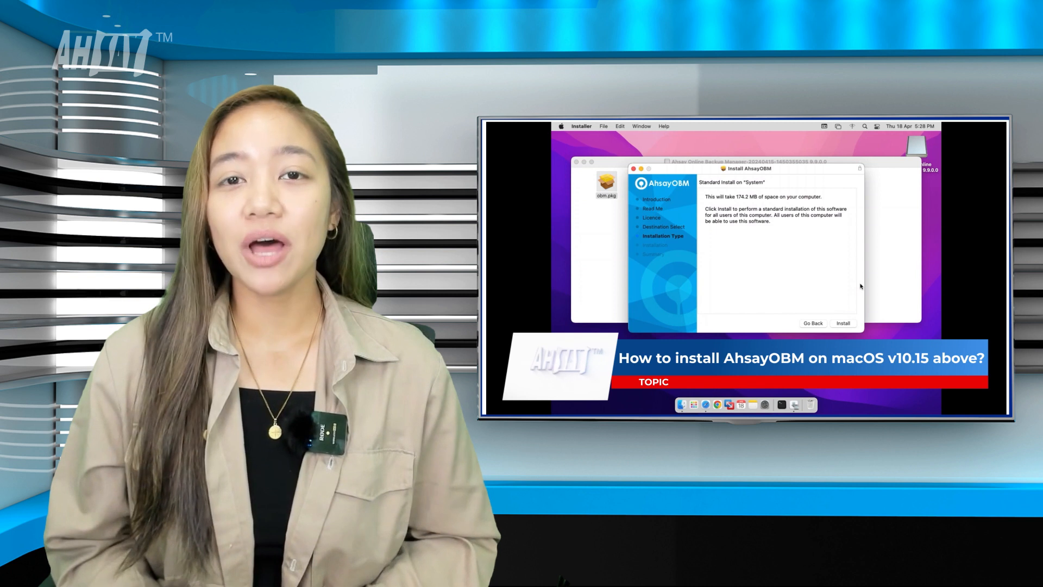
Start the standard AhsayOBM installation, authorize it with the administrator password, and allow Installer to access the Desktop folder
{"action": "left_click", "coordinate": [851, 325]}
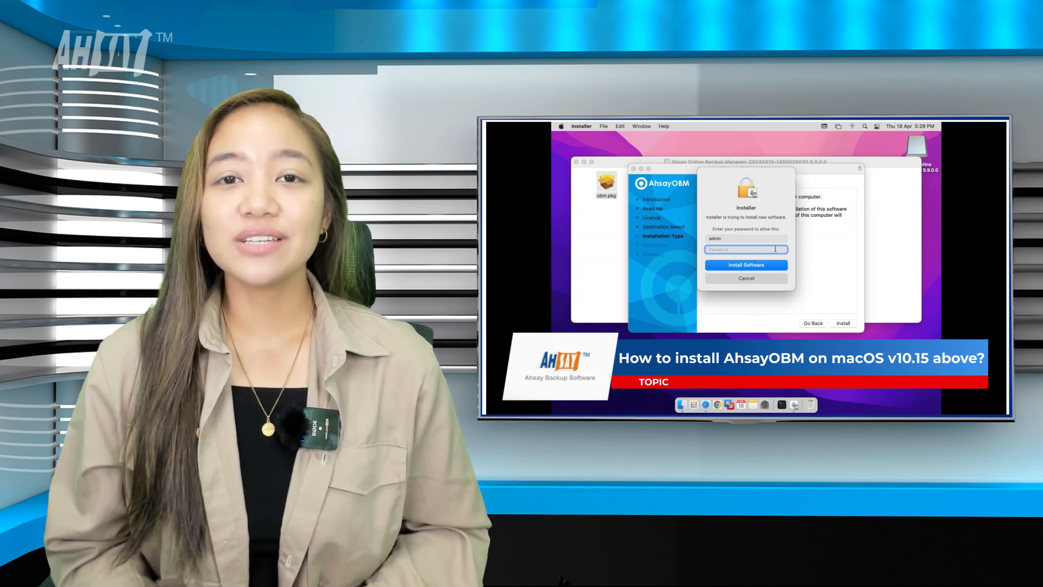
{"action": "key", "text": "Return"}
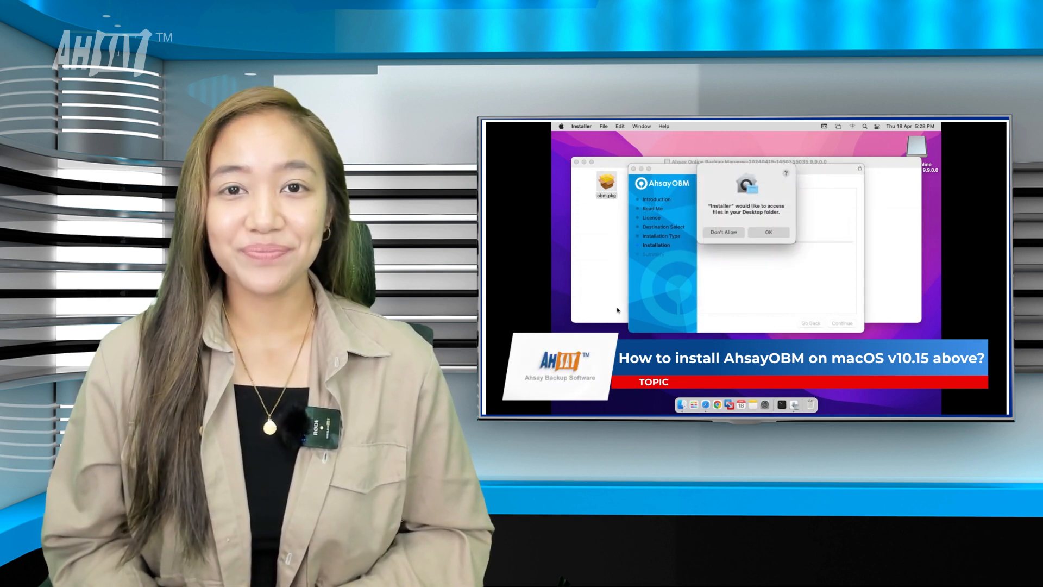
{"action": "left_click", "coordinate": [764, 234]}
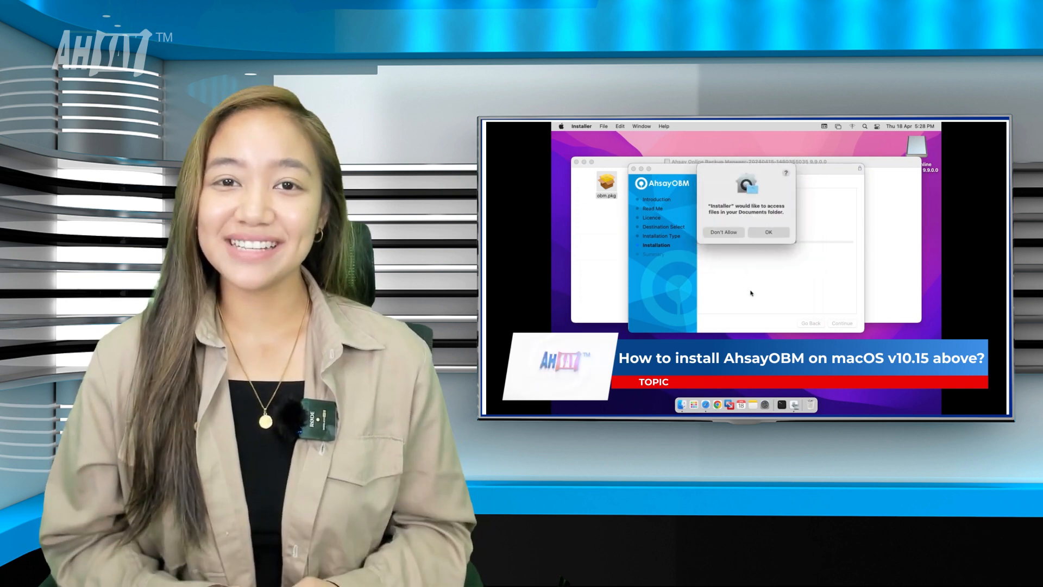